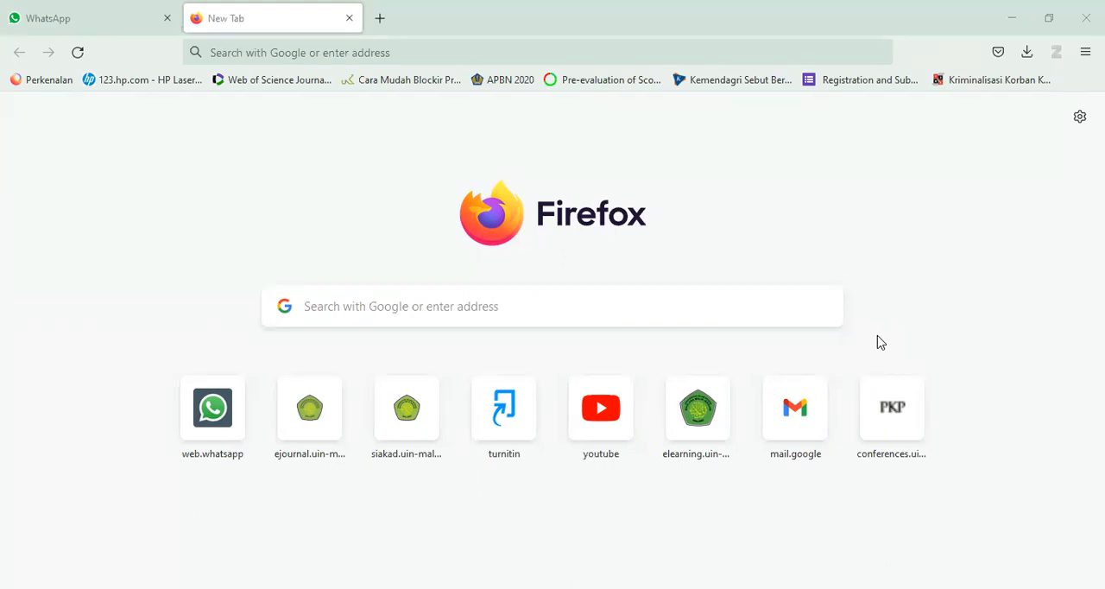
- Open the Undergraduate Research Journals site at urj.uin-malang.ac.id
{"action": "left_click", "coordinate": [298, 52]}
{"action": "type", "text": "urj.uin-malang.ac.id/"}
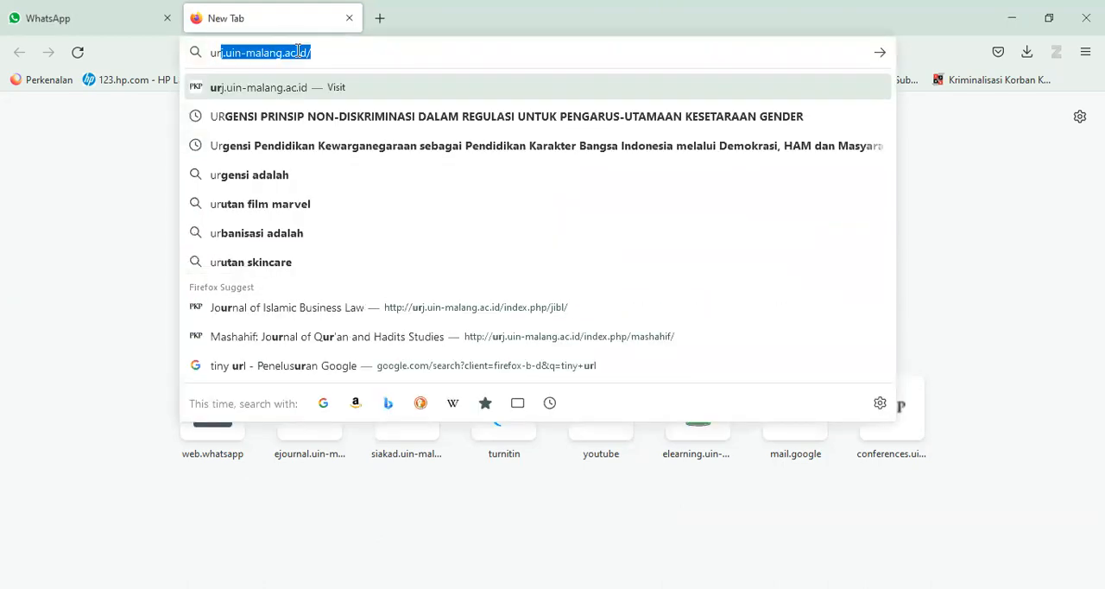
{"action": "key", "text": "Return"}
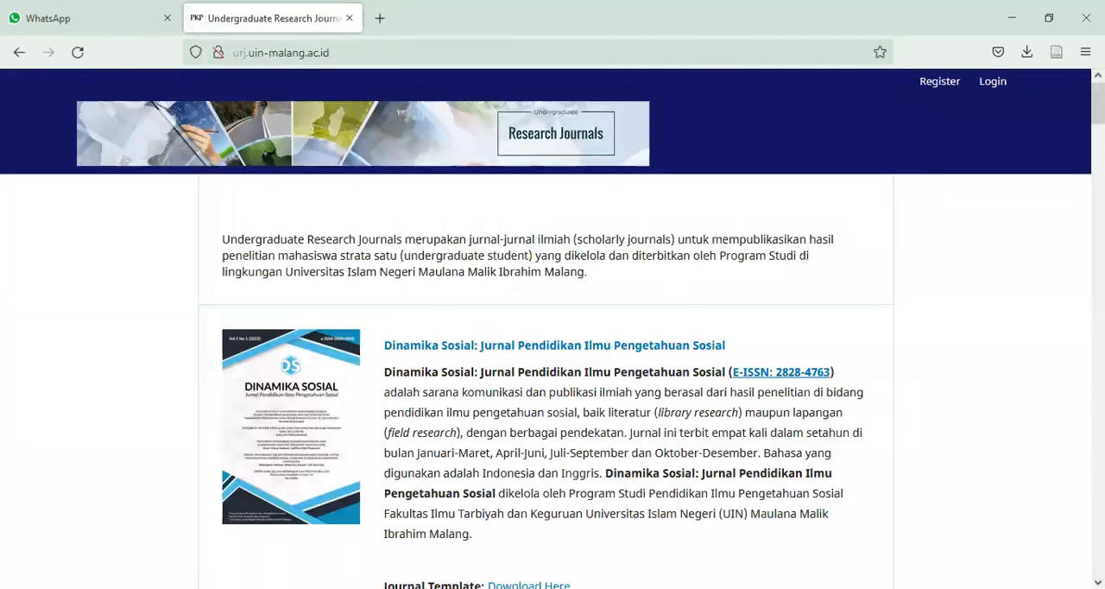
- Look through the list of undergraduate journals, examining the law and Islamic studies titles and their template and journal links
{"action": "scroll", "coordinate": [552, 328], "scroll_direction": "down", "scroll_amount": 15}
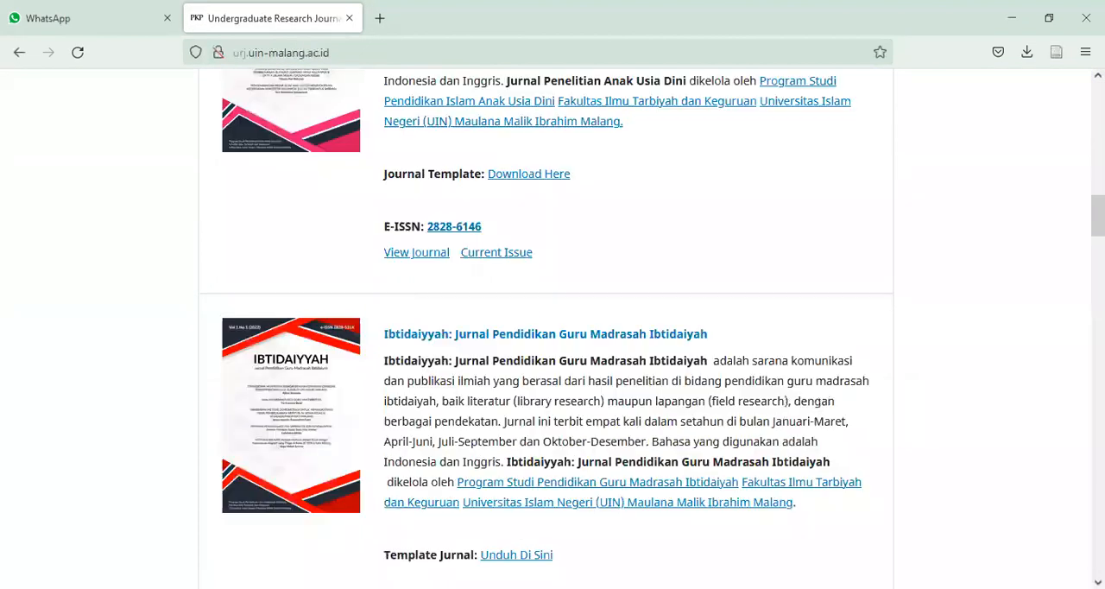
{"action": "scroll", "coordinate": [546, 328], "scroll_direction": "down", "scroll_amount": 10}
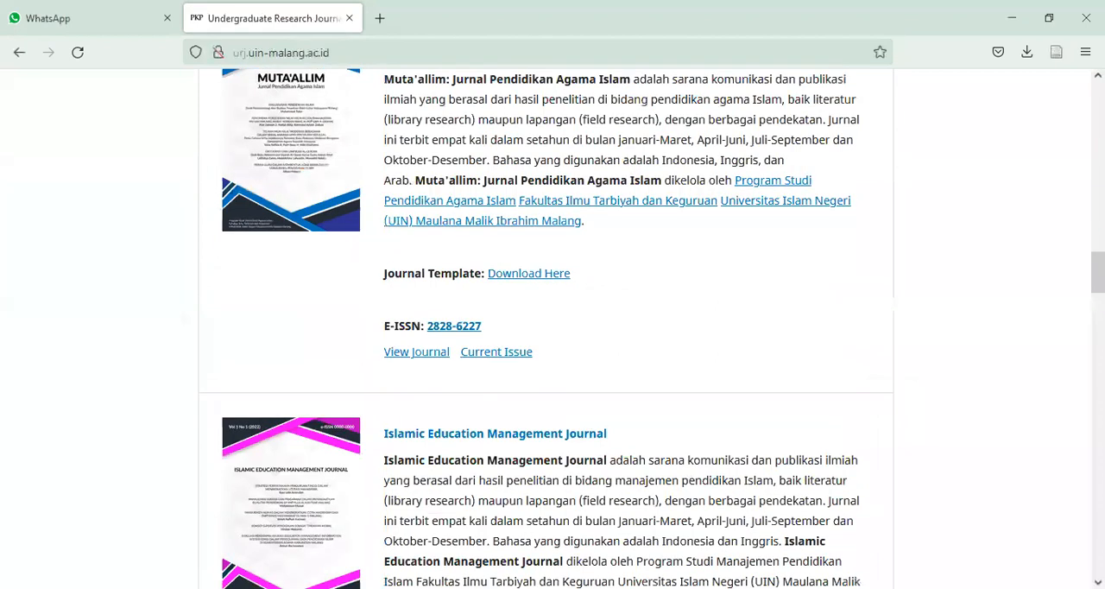
{"action": "scroll", "coordinate": [553, 328], "scroll_direction": "down", "scroll_amount": 5}
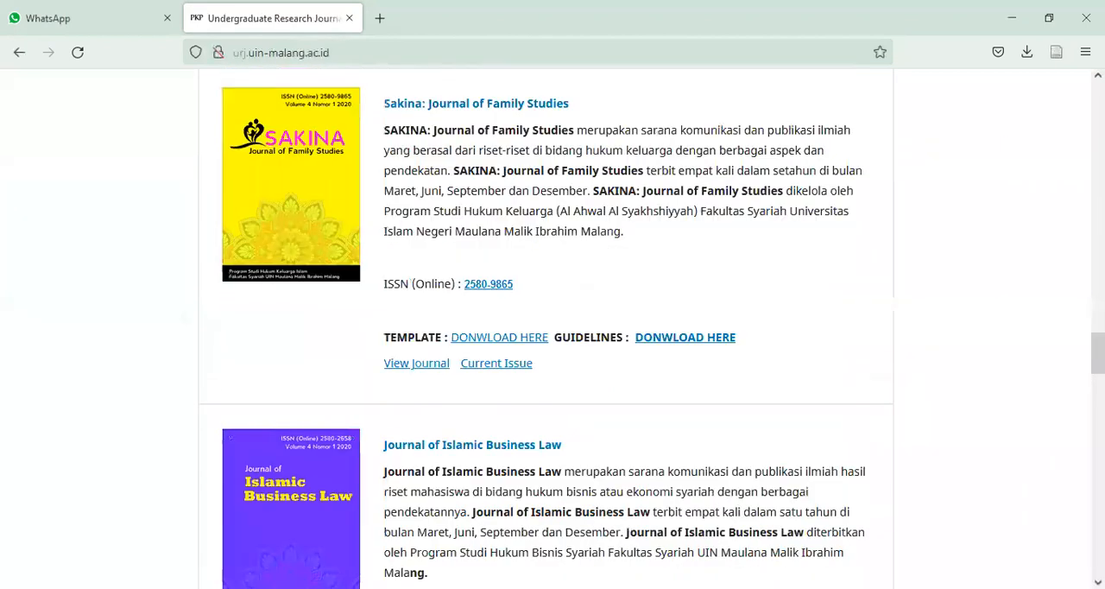
{"action": "scroll", "coordinate": [552, 328], "scroll_direction": "up", "scroll_amount": 2}
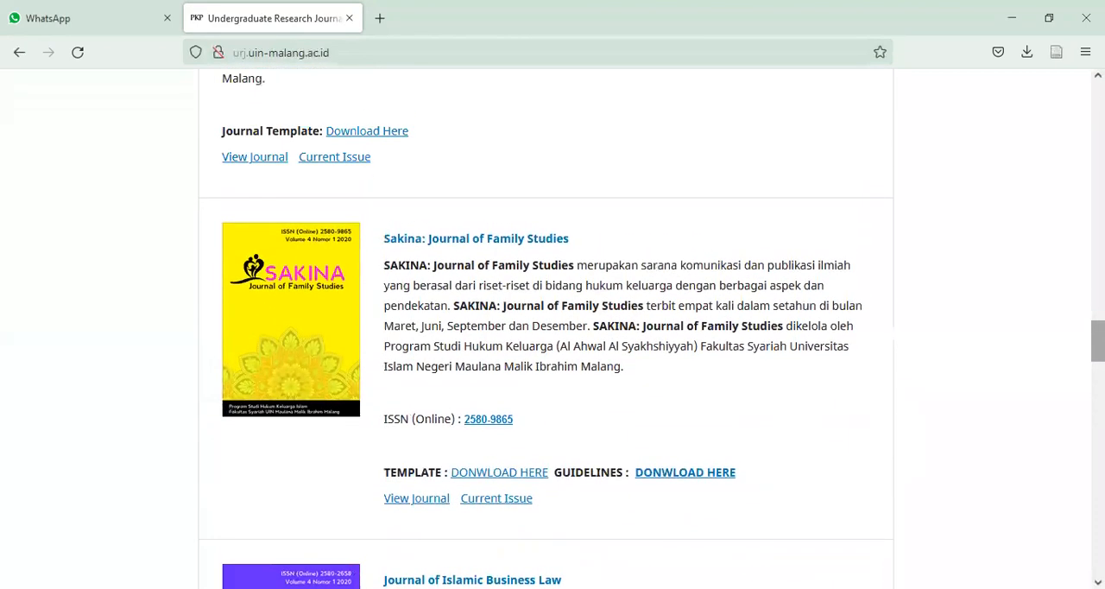
{"action": "scroll", "coordinate": [552, 328], "scroll_direction": "down", "scroll_amount": 2}
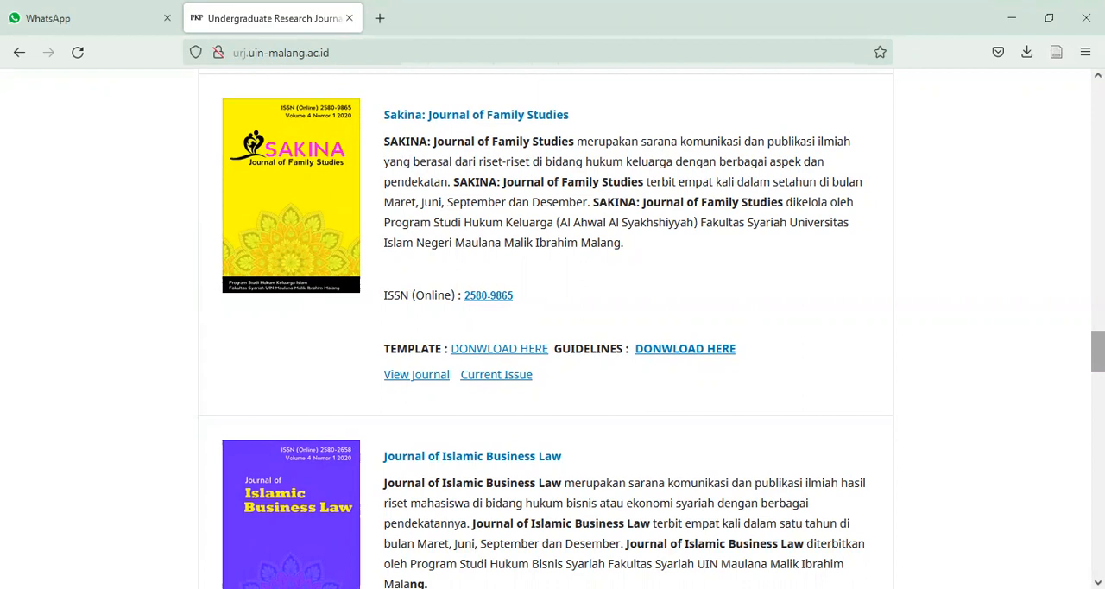
{"action": "scroll", "coordinate": [552, 328], "scroll_direction": "down", "scroll_amount": 4}
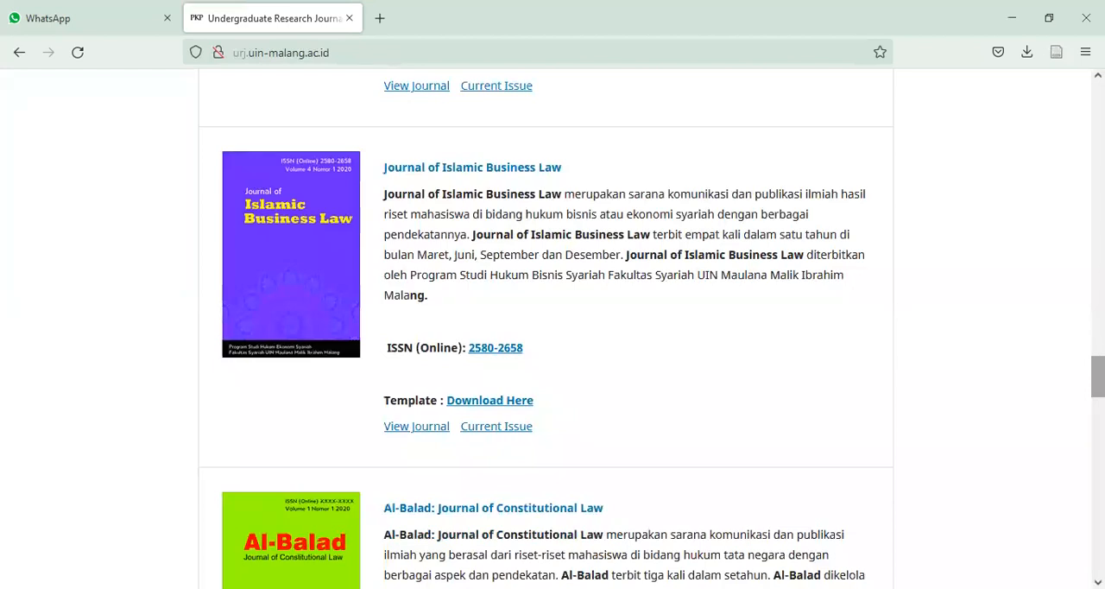
{"action": "scroll", "coordinate": [552, 328], "scroll_direction": "down", "scroll_amount": 4}
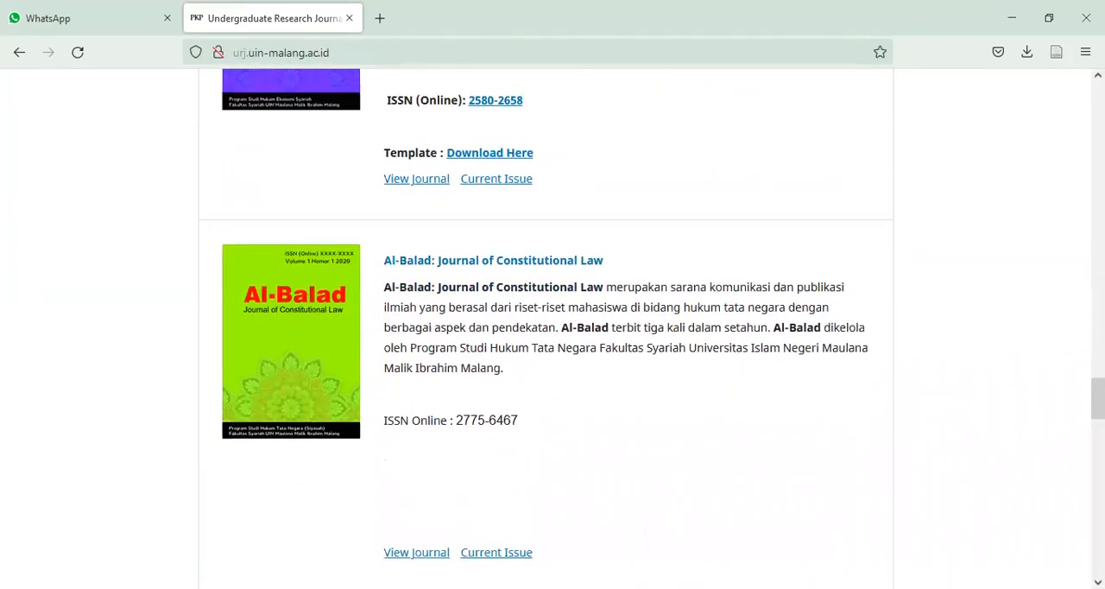
{"action": "scroll", "coordinate": [566, 333], "scroll_direction": "down", "scroll_amount": 1}
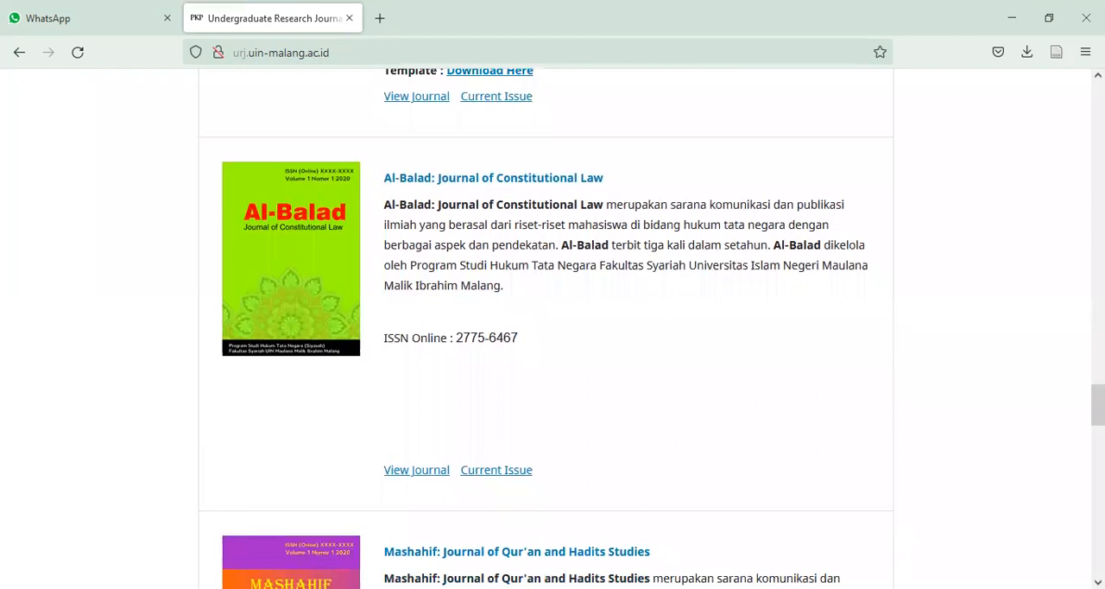
{"action": "scroll", "coordinate": [553, 328], "scroll_direction": "down", "scroll_amount": 3}
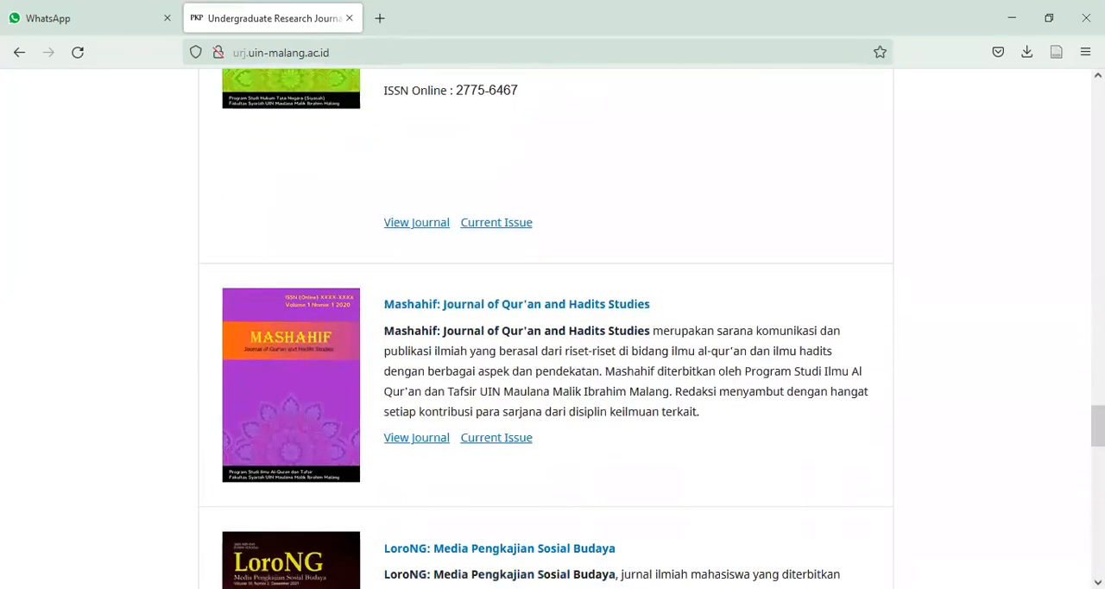
{"action": "scroll", "coordinate": [553, 328], "scroll_direction": "up", "scroll_amount": 8}
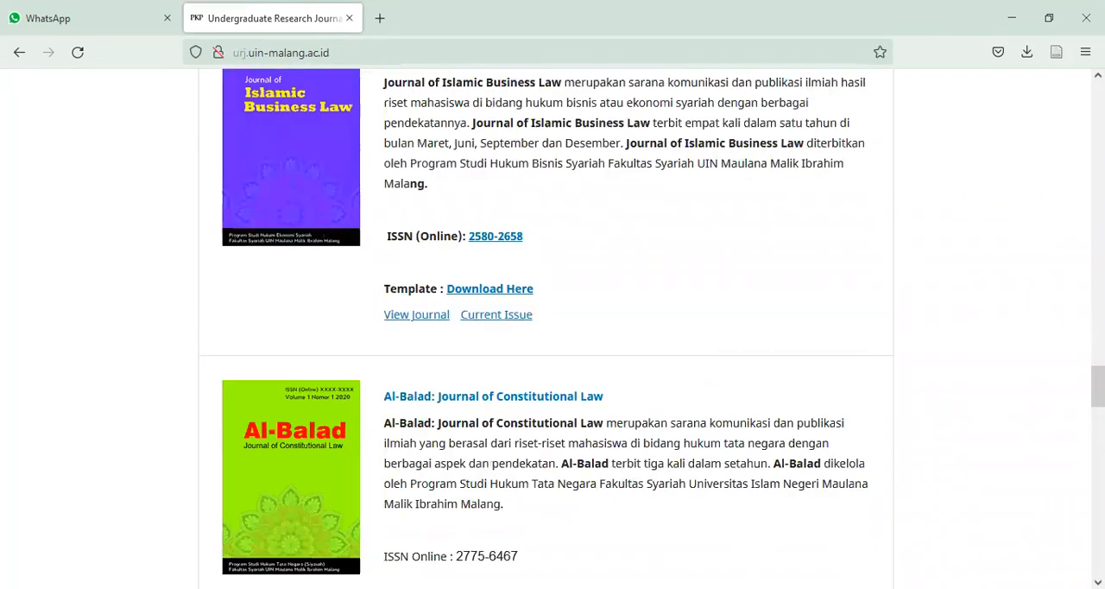
{"action": "scroll", "coordinate": [552, 328], "scroll_direction": "up", "scroll_amount": 2}
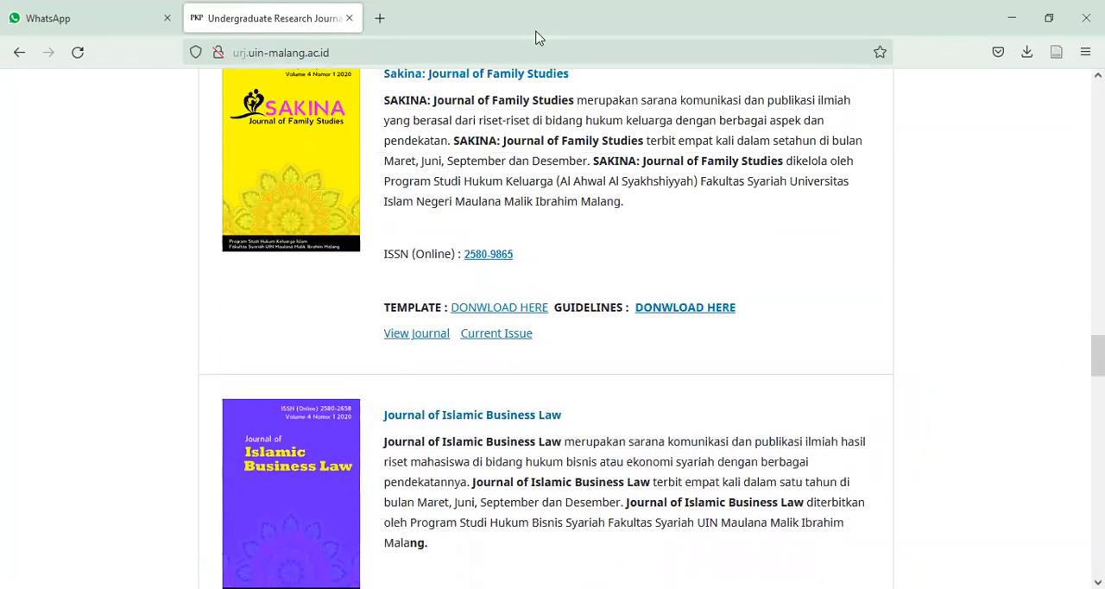
- Search the web for "jurnal sakinah" in a new browser tab
{"action": "left_click", "coordinate": [381, 19]}
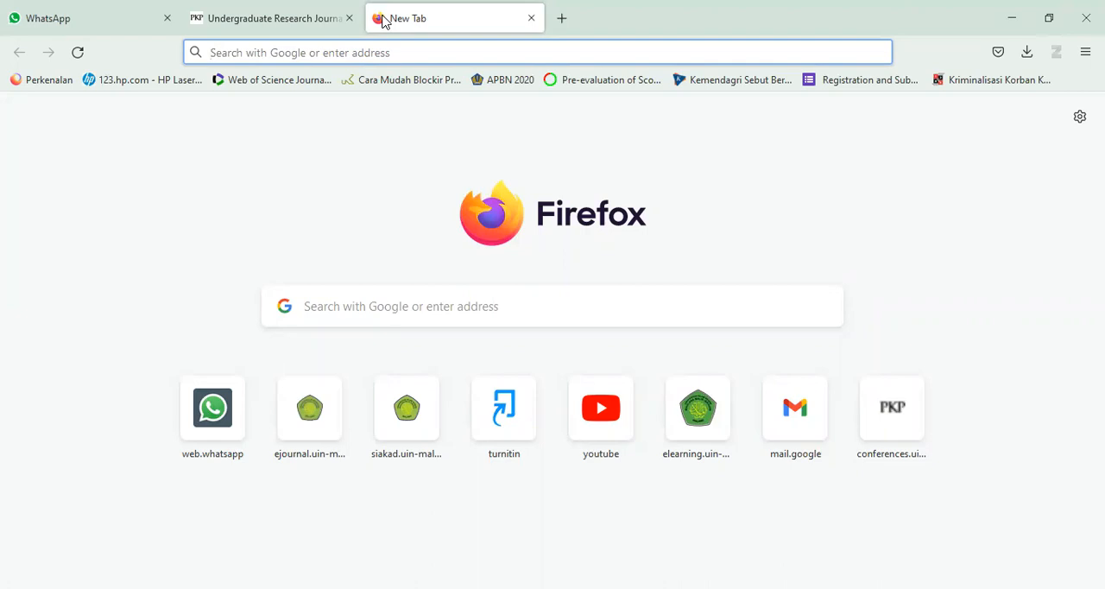
{"action": "type", "text": "ju"}
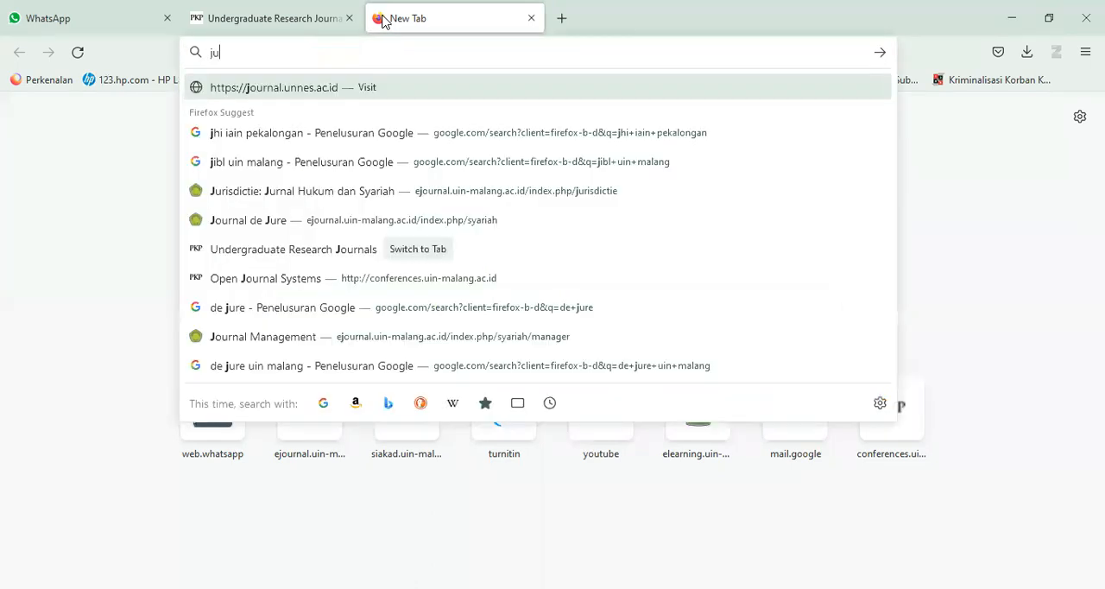
{"action": "type", "text": "rnal sakin"}
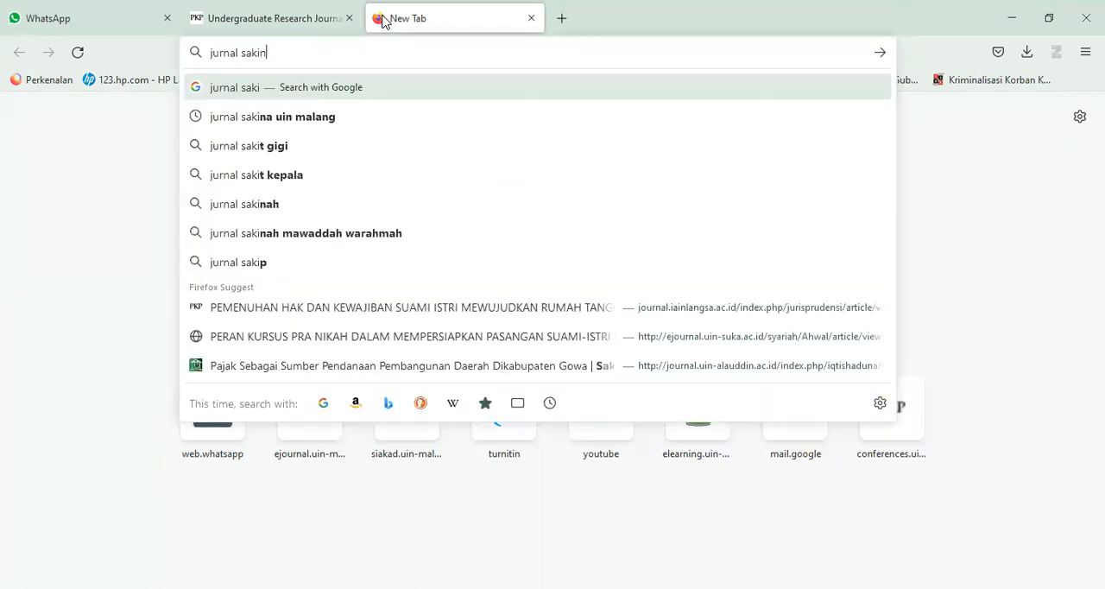
{"action": "type", "text": "ah"}
{"action": "key", "text": "Return"}
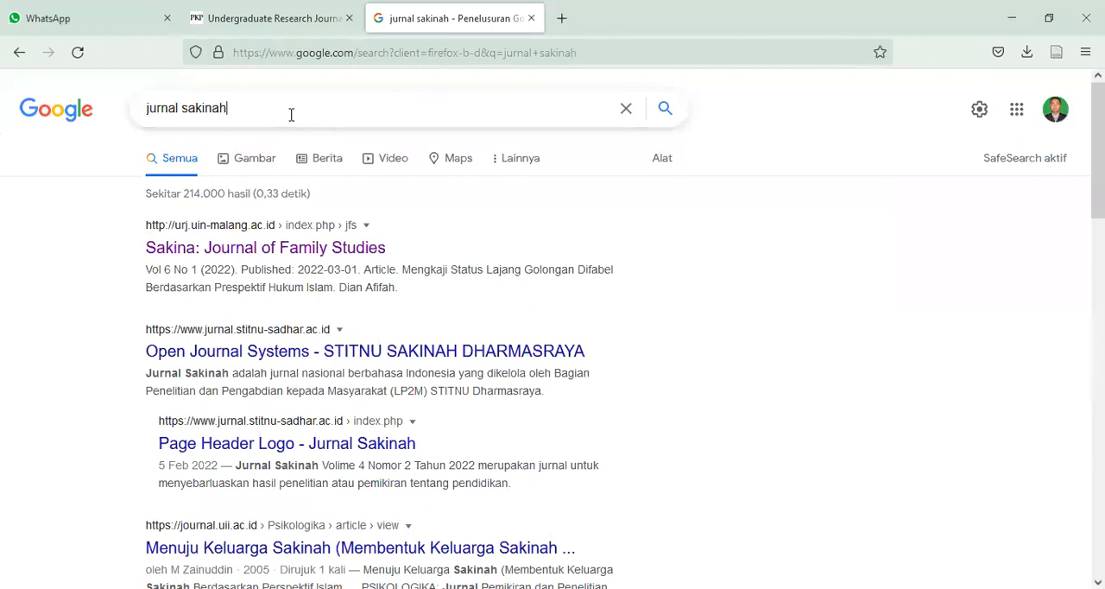
- Change the web search to "jurnal jibl" and open the Journal of Islamic Business Law site
{"action": "key", "text": "BackSpace"}
{"action": "key", "text": "BackSpace"}
{"action": "key", "text": "BackSpace"}
{"action": "key", "text": "BackSpace"}
{"action": "key", "text": "BackSpace"}
{"action": "key", "text": "BackSpace"}
{"action": "key", "text": "BackSpace"}
{"action": "type", "text": "j"}
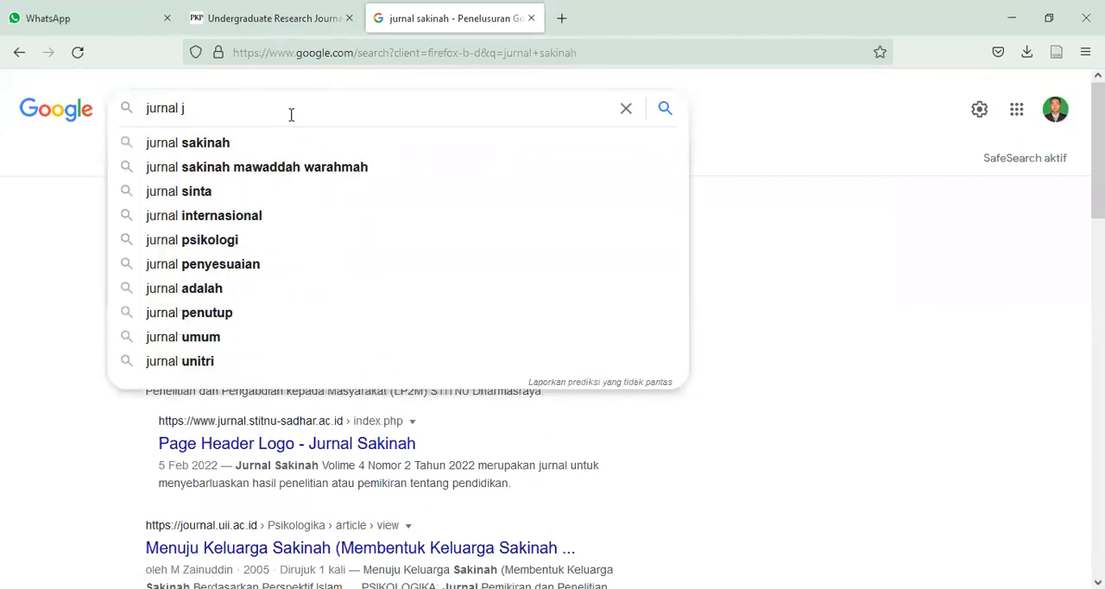
{"action": "type", "text": "ibl"}
{"action": "key", "text": "Return"}
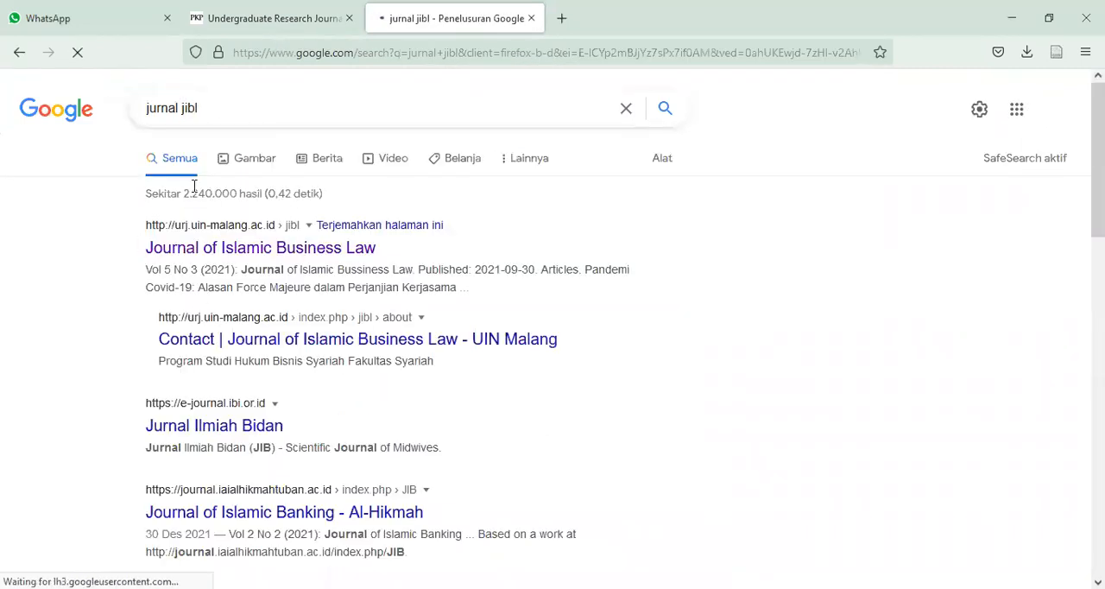
{"action": "left_click", "coordinate": [256, 249]}
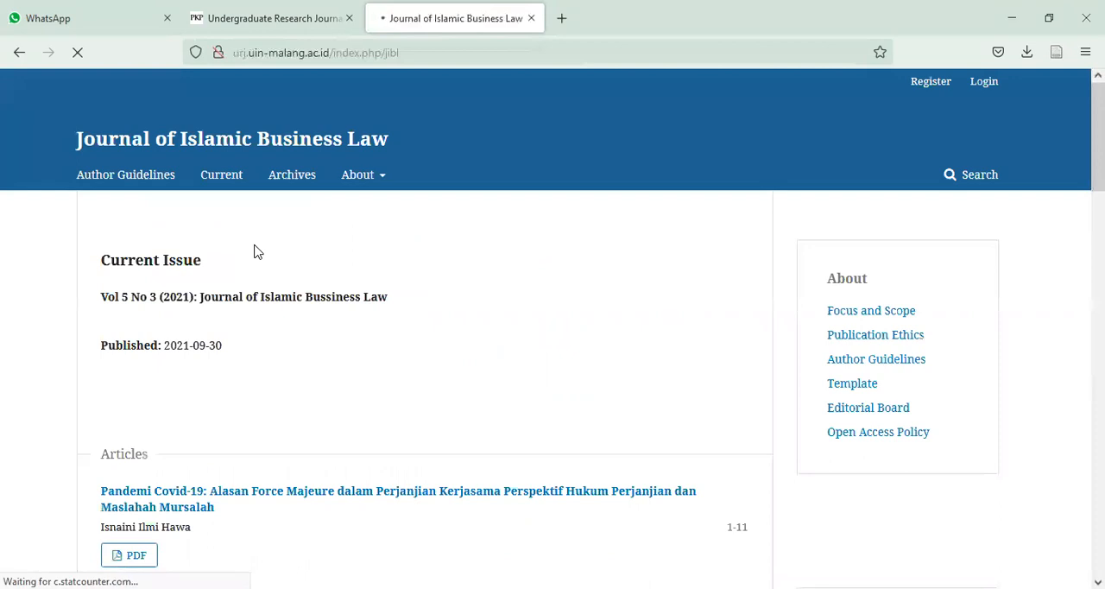
- Open the journal's article template and examine its structure from the title and abstract to the bibliography and additional notes
{"action": "scroll", "coordinate": [256, 251], "scroll_direction": "down", "scroll_amount": 1}
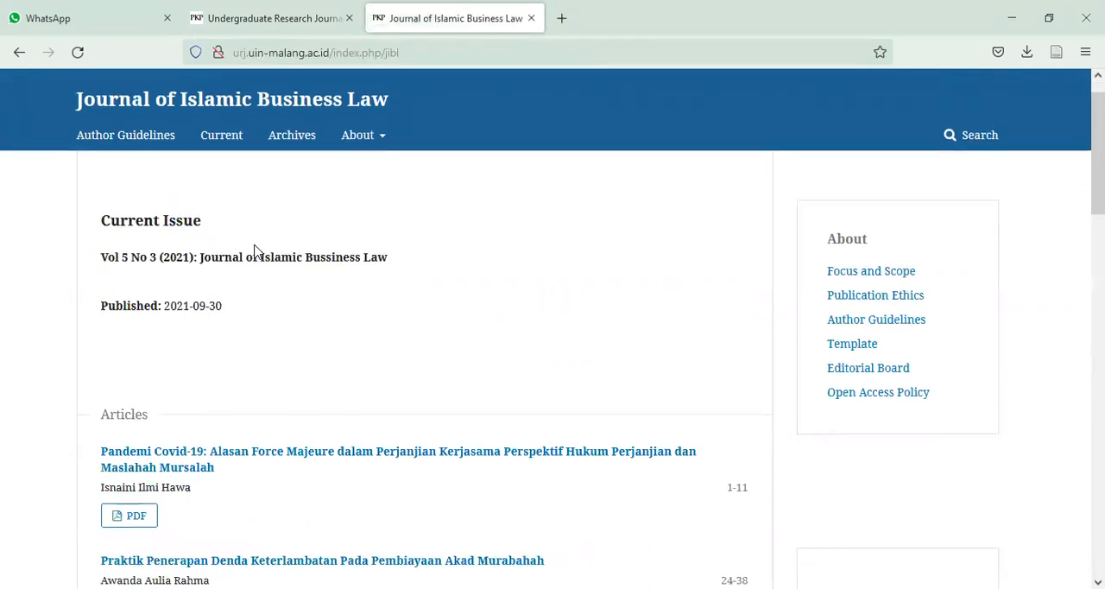
{"action": "scroll", "coordinate": [255, 250], "scroll_direction": "up", "scroll_amount": 1}
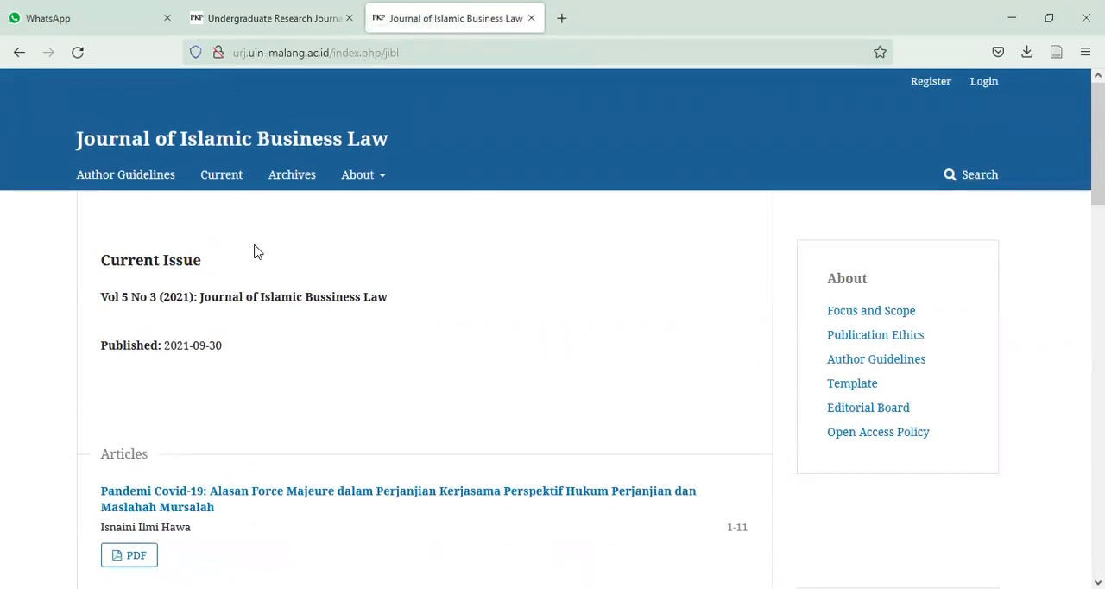
{"action": "mouse_move", "coordinate": [386, 210]}
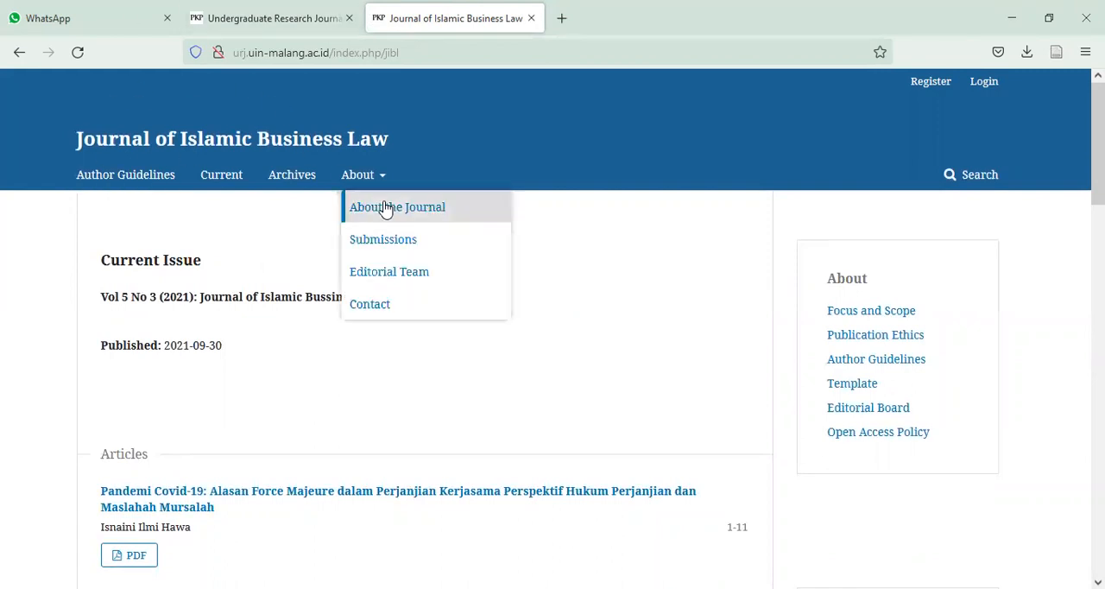
{"action": "left_click", "coordinate": [855, 384]}
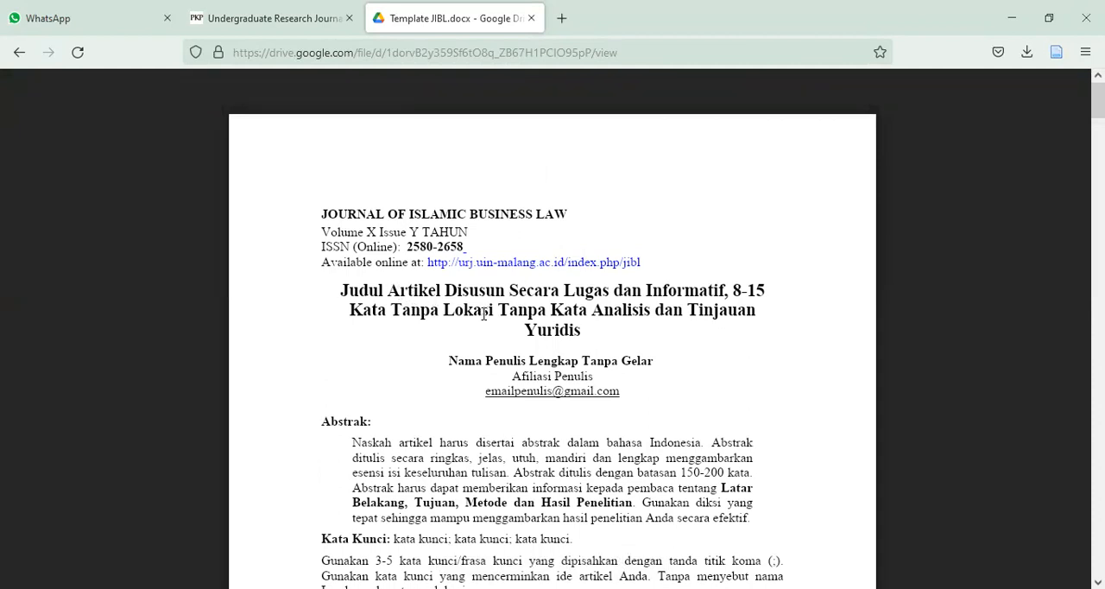
{"action": "scroll", "coordinate": [553, 345], "scroll_direction": "down", "scroll_amount": 20}
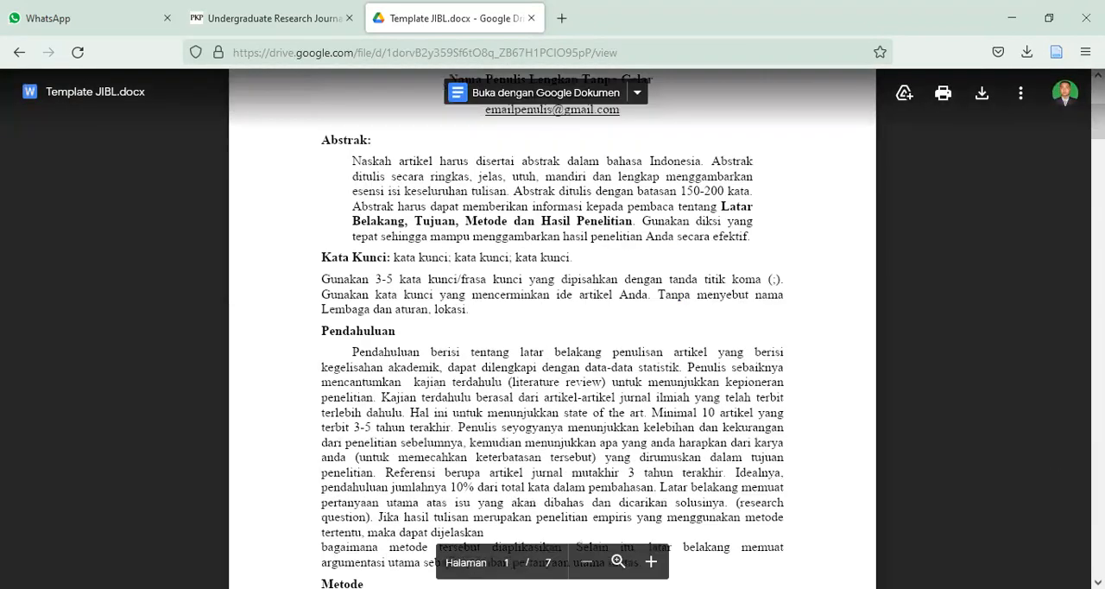
{"action": "scroll", "coordinate": [553, 345], "scroll_direction": "down", "scroll_amount": 20}
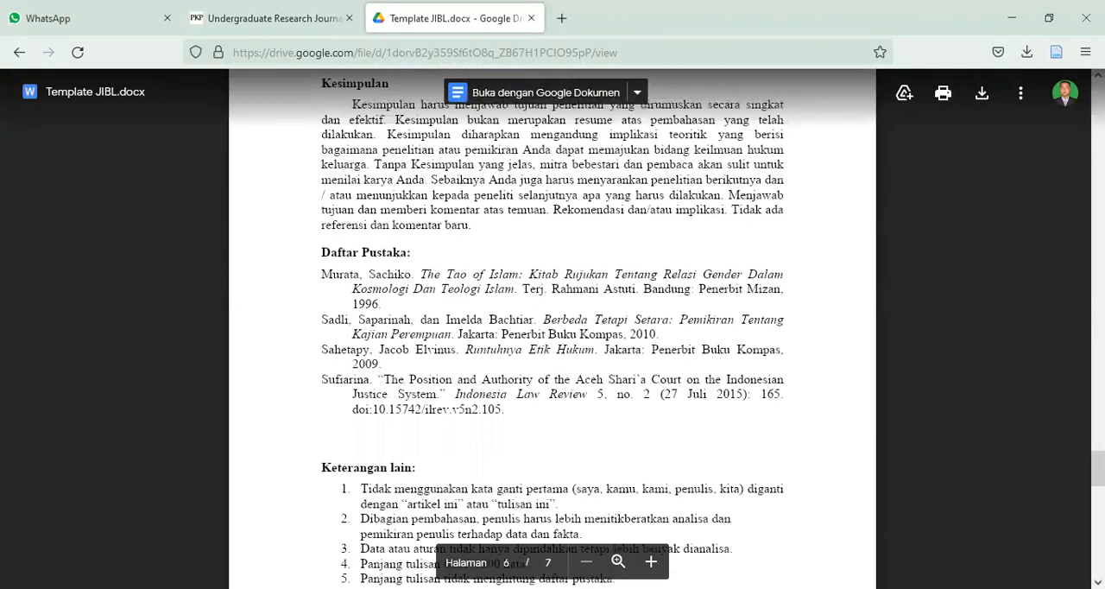
{"action": "scroll", "coordinate": [553, 345], "scroll_direction": "up", "scroll_amount": 12}
{"action": "scroll", "coordinate": [552, 345], "scroll_direction": "up", "scroll_amount": 12}
{"action": "scroll", "coordinate": [553, 345], "scroll_direction": "up", "scroll_amount": 10}
{"action": "scroll", "coordinate": [920, 228], "scroll_direction": "up", "scroll_amount": 5}
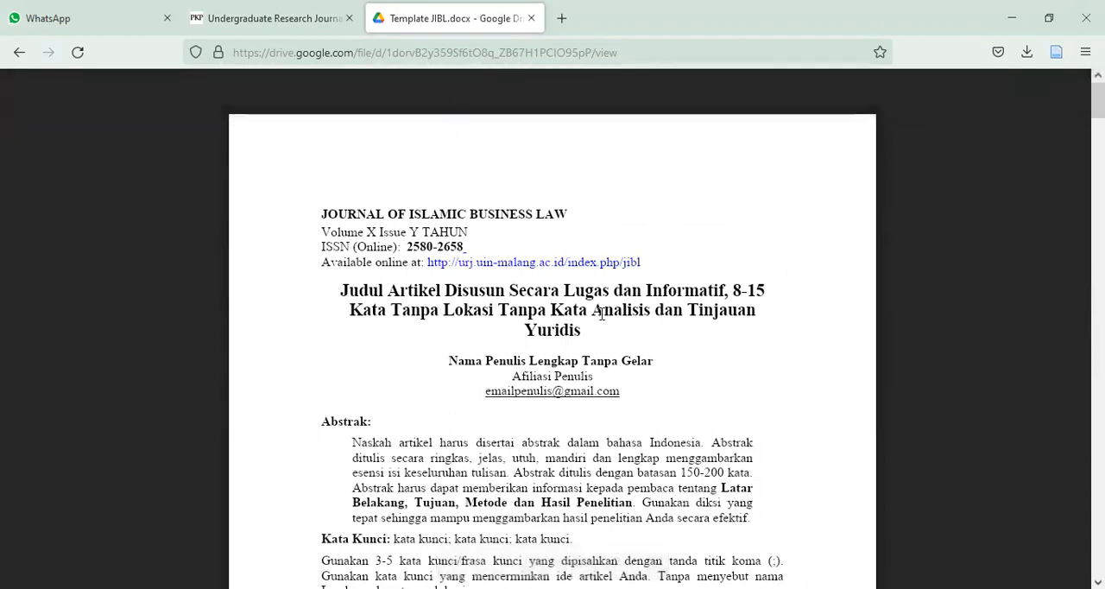
- Return to the Journal of Islamic Business Law home page and open the account registration form
{"action": "left_click", "coordinate": [7, 62]}
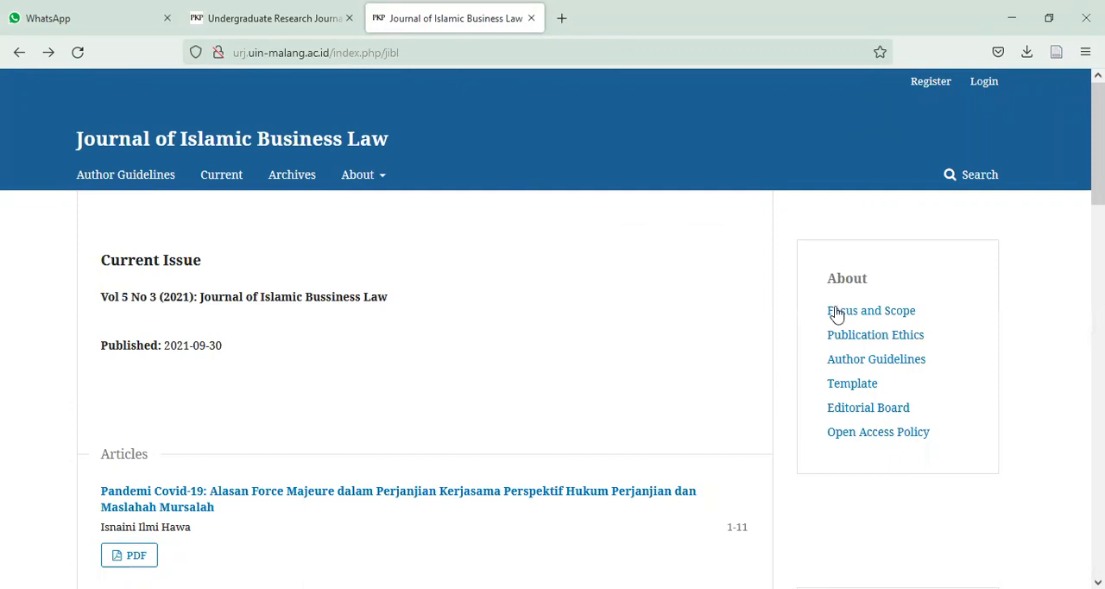
{"action": "left_click", "coordinate": [933, 86]}
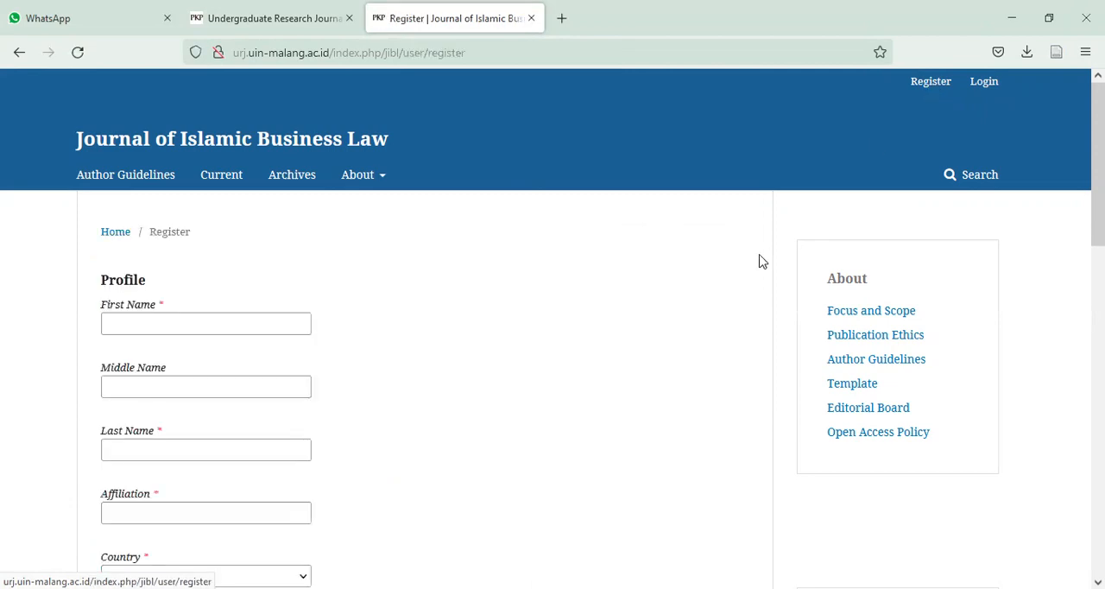
{"action": "left_click", "coordinate": [298, 325]}
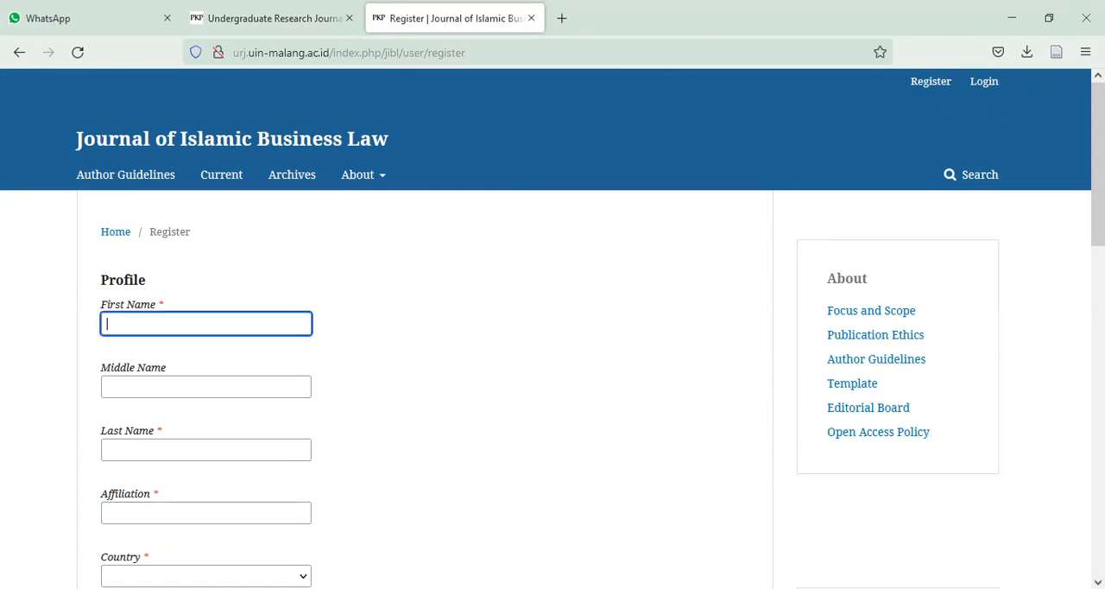
{"action": "key", "text": "alt+Tab"}
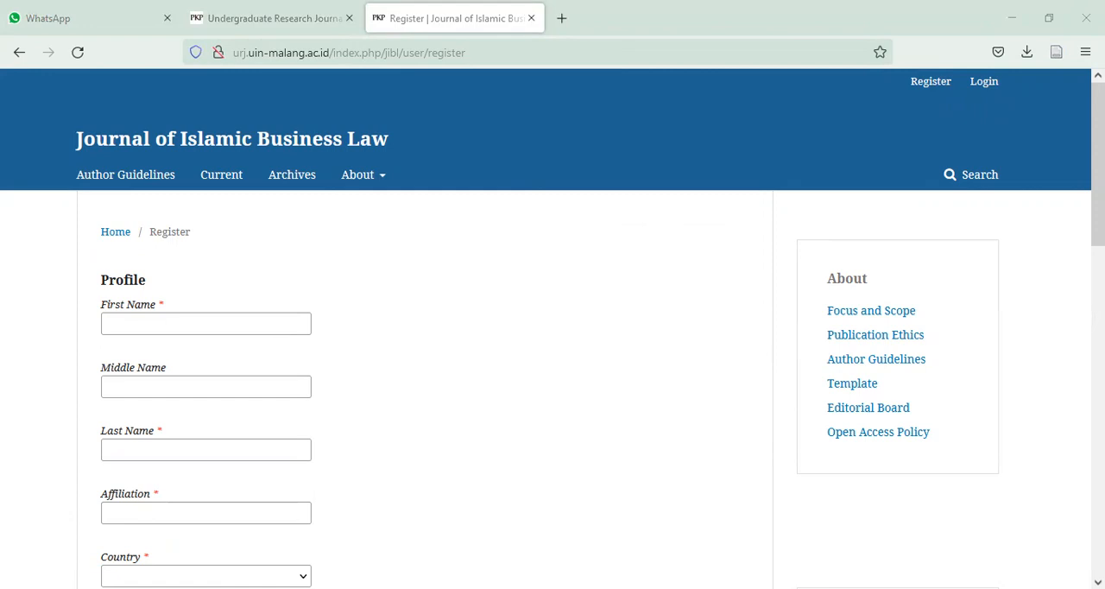
- Enter the author's first name and last name in the registration profile, leaving the middle name blank
{"action": "left_click", "coordinate": [198, 328]}
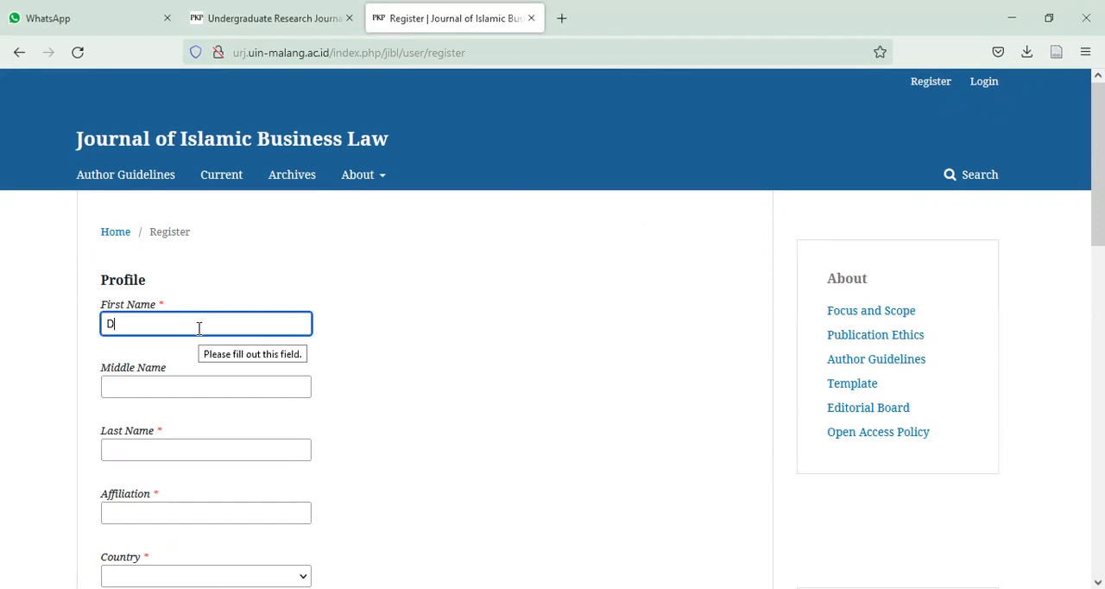
{"action": "key", "text": "Tab"}
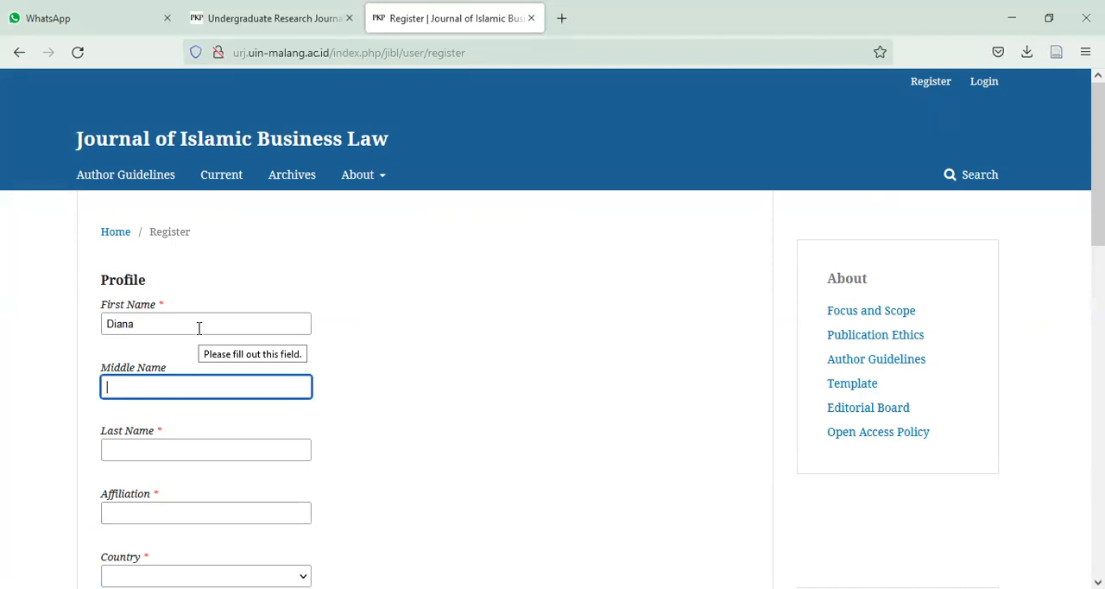
{"action": "key", "text": "Tab"}
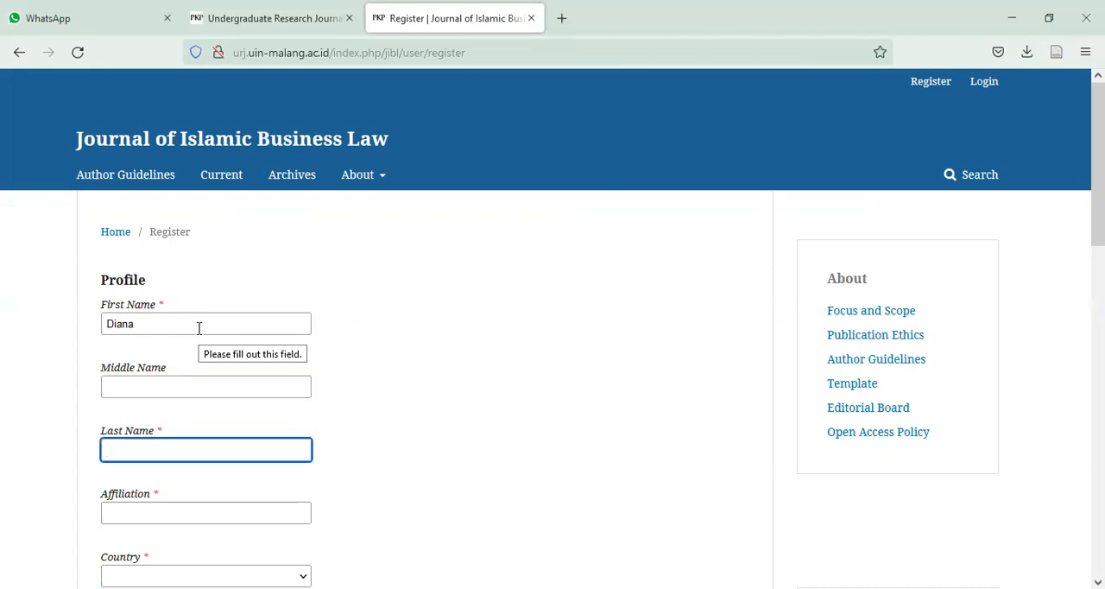
{"action": "key", "text": "Tab"}
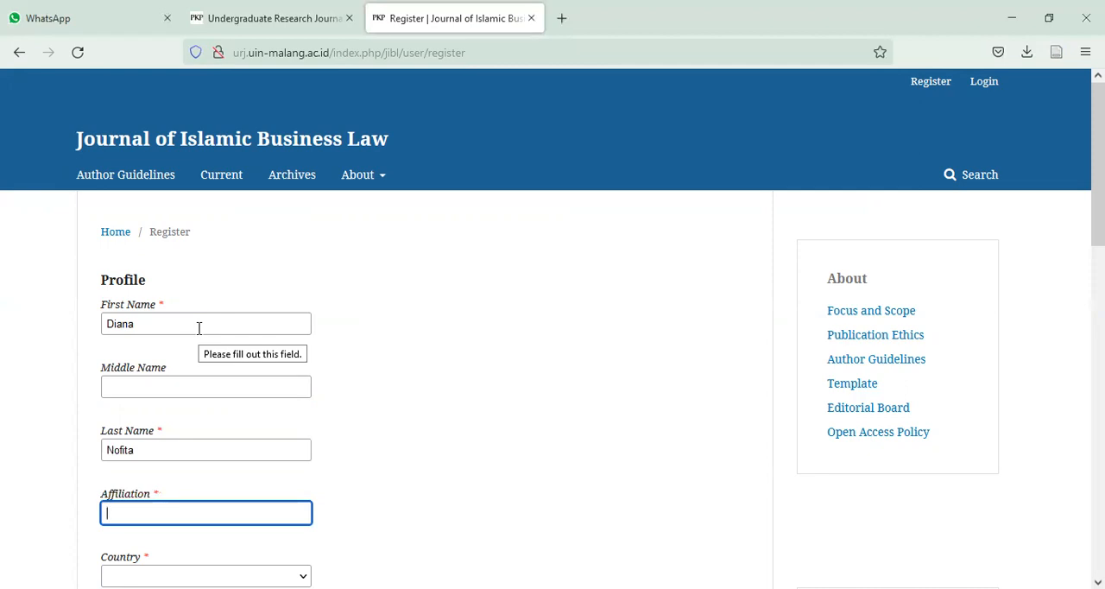
- Set the profile's affiliation to UIN Maulana Malik Ibrahim Malang and the country to Indonesia
{"action": "type", "text": "UIN M"}
{"action": "key", "text": "Down"}
{"action": "key", "text": "Return"}
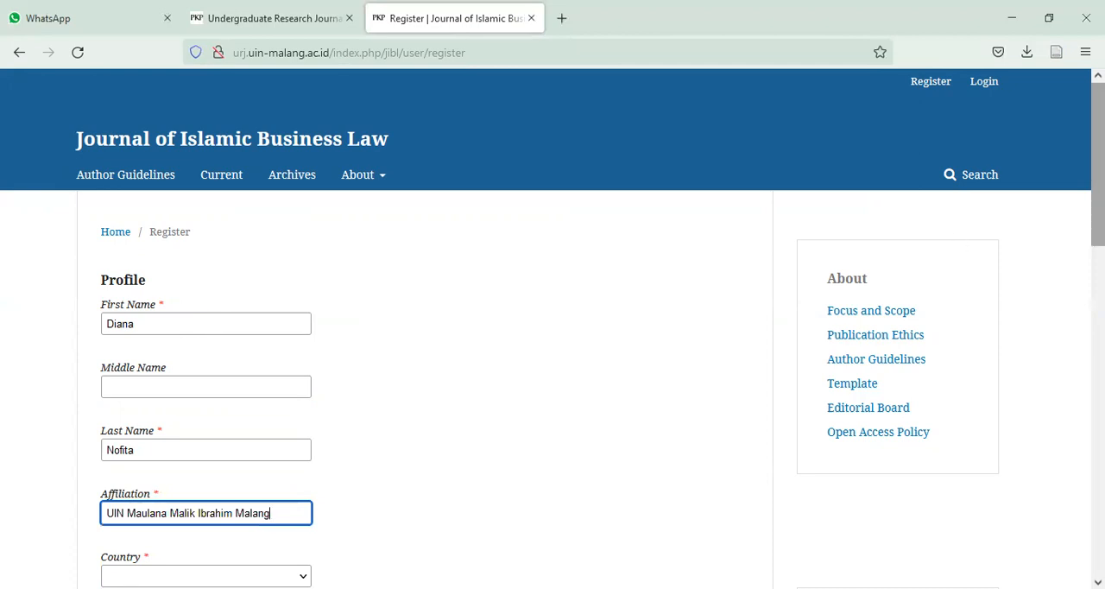
{"action": "scroll", "coordinate": [352, 336], "scroll_direction": "down", "scroll_amount": 3}
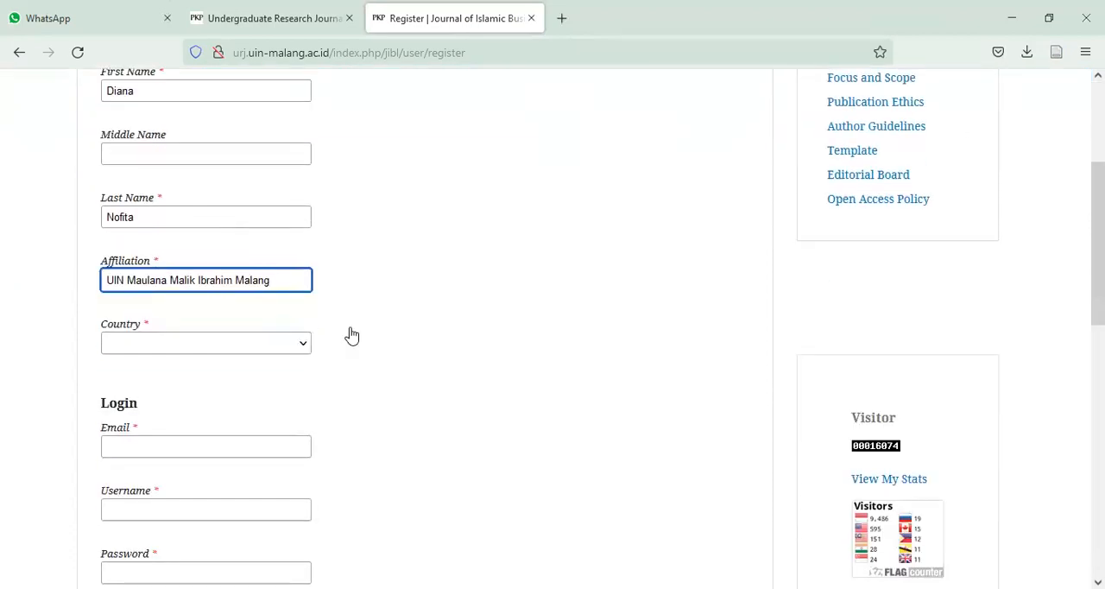
{"action": "left_click", "coordinate": [285, 344]}
{"action": "key", "text": "i"}
{"action": "key", "text": "Down"}
{"action": "key", "text": "Down"}
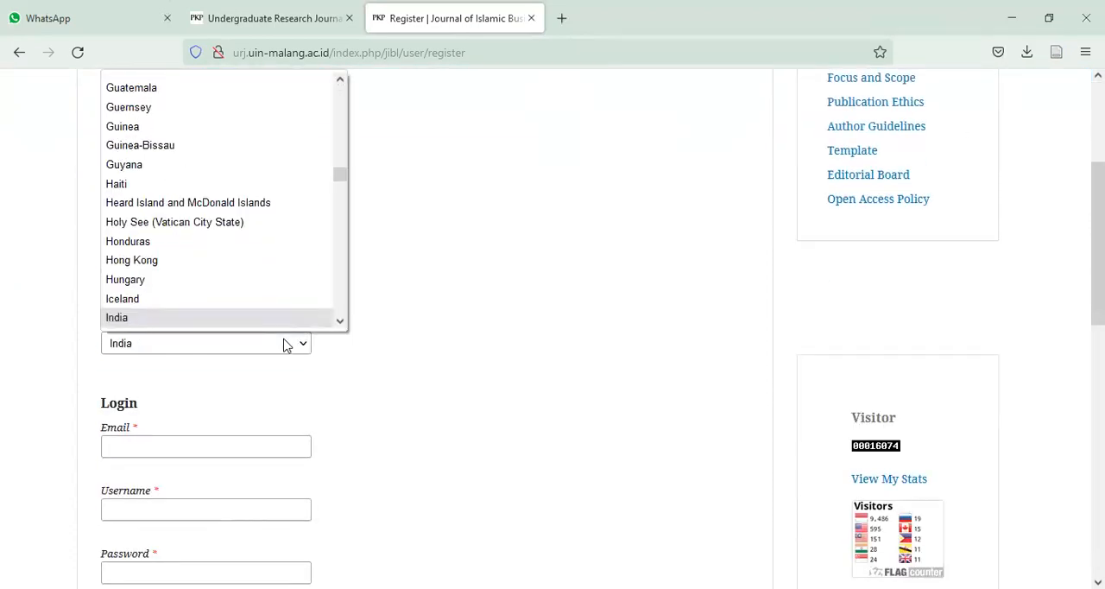
{"action": "key", "text": "Return"}
- Fill in the author's e-mail address, copied from another window, and enter a username based on the author's name
{"action": "left_click", "coordinate": [238, 444]}
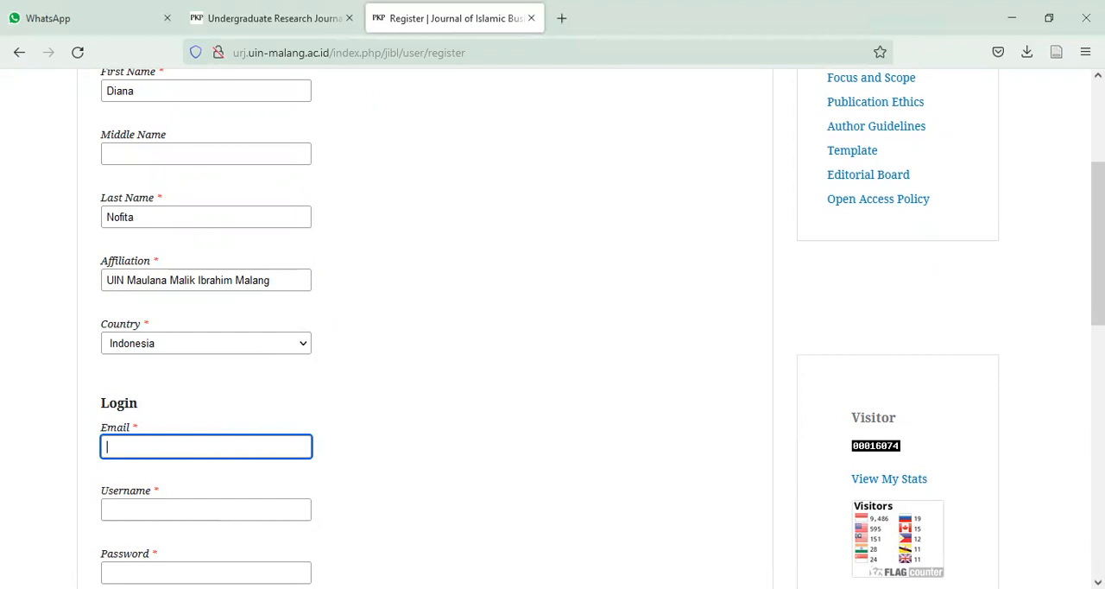
{"action": "key", "text": "alt+Tab"}
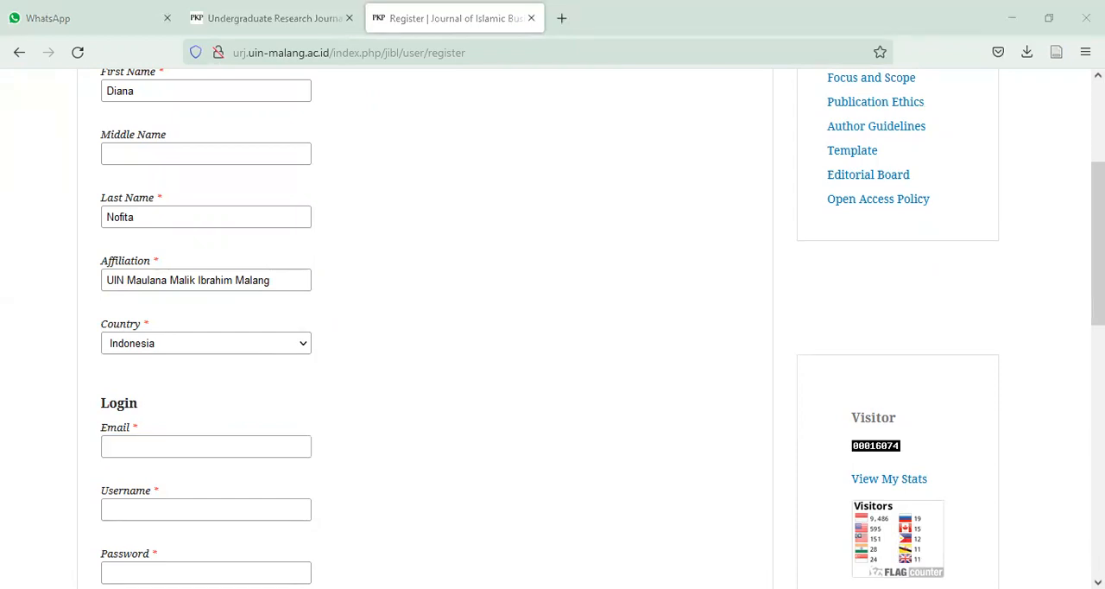
{"action": "key", "text": "alt+Tab"}
{"action": "key", "text": "ctrl+v"}
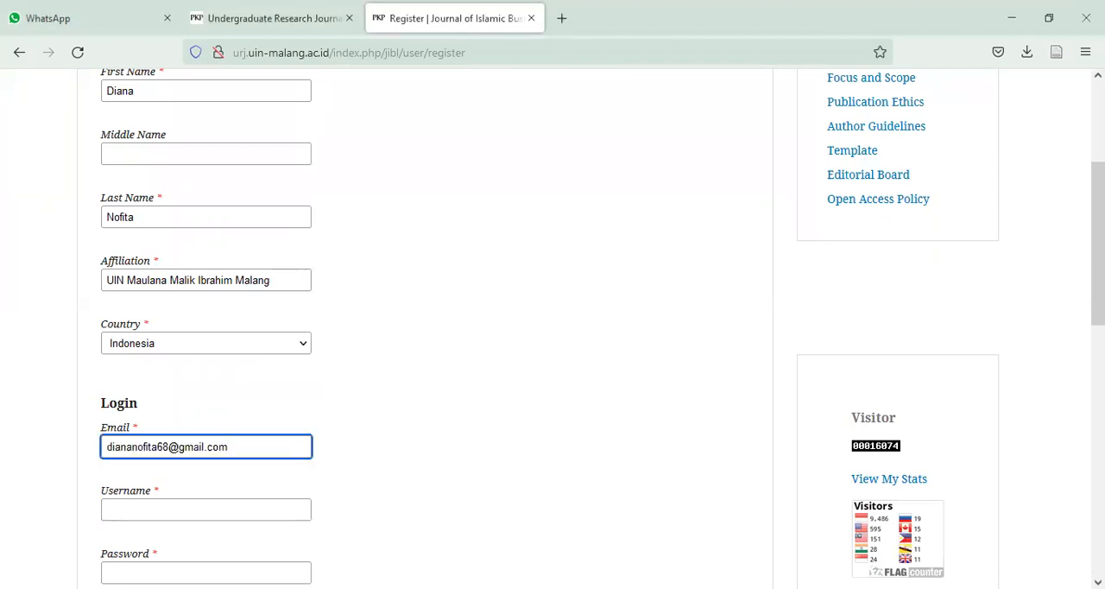
{"action": "key", "text": "Tab"}
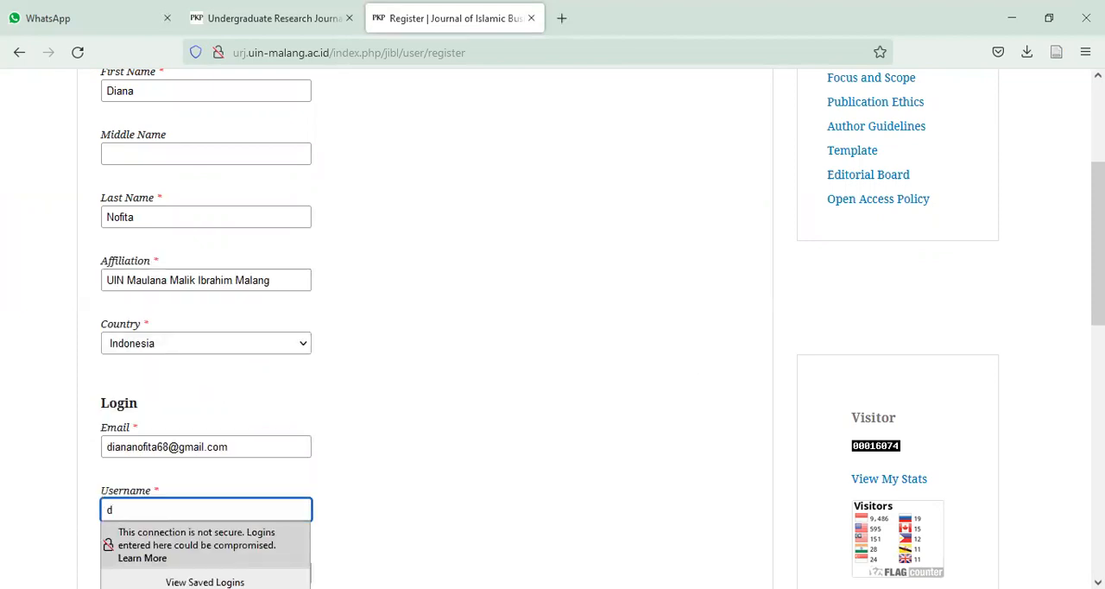
- Enter the account password and repeat the same password to confirm it
{"action": "key", "text": "Tab"}
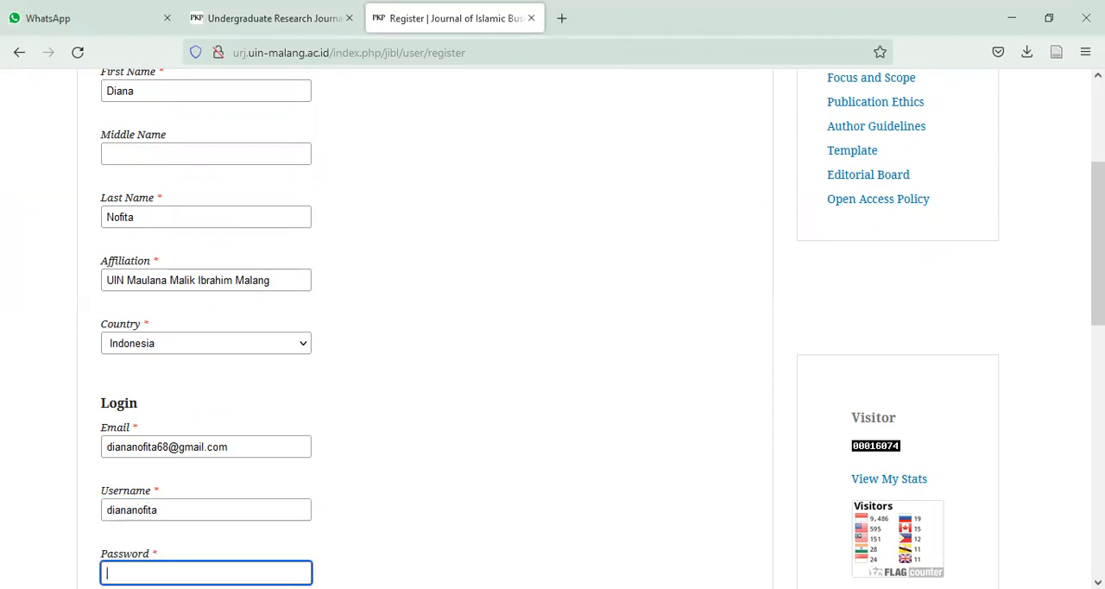
{"action": "type", "text": "•••••••"}
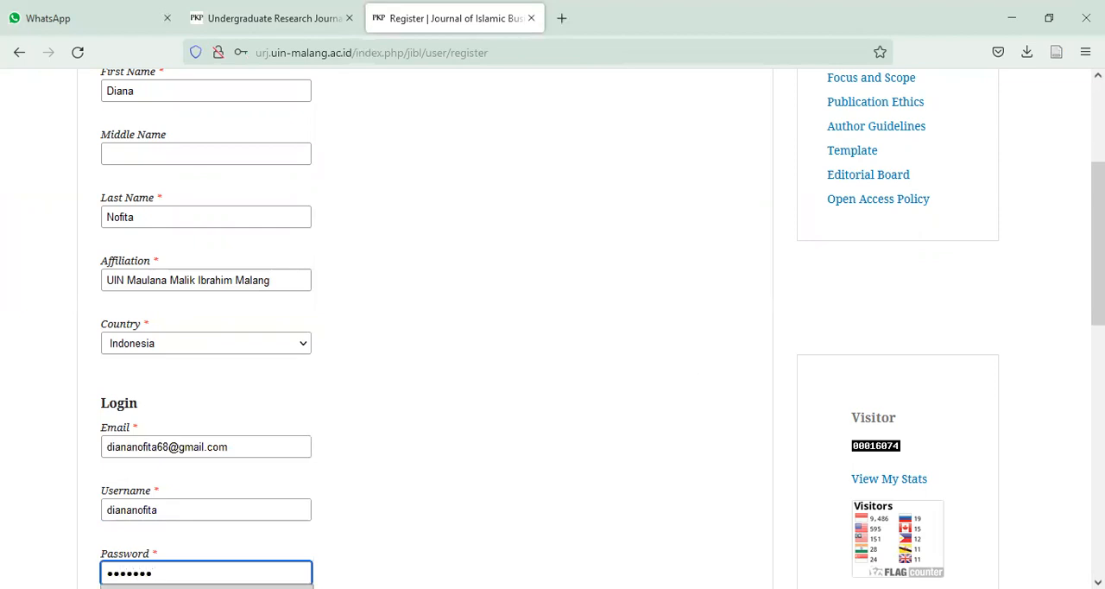
{"action": "type", "text": "•"}
{"action": "scroll", "coordinate": [254, 345], "scroll_direction": "down", "scroll_amount": 4}
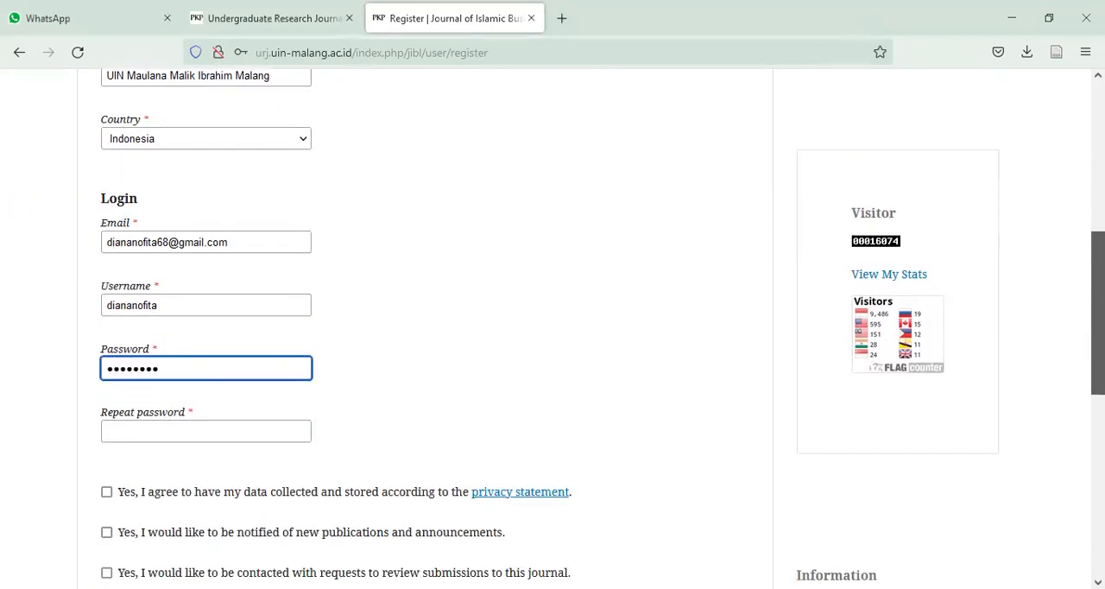
{"action": "left_click", "coordinate": [236, 323]}
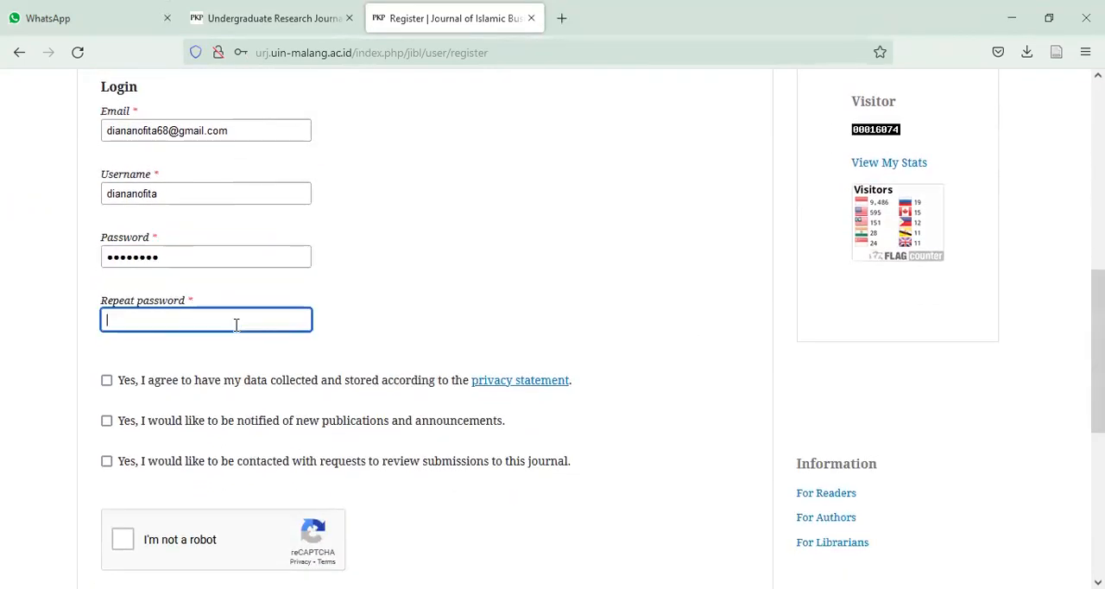
{"action": "type", "text": "•"}
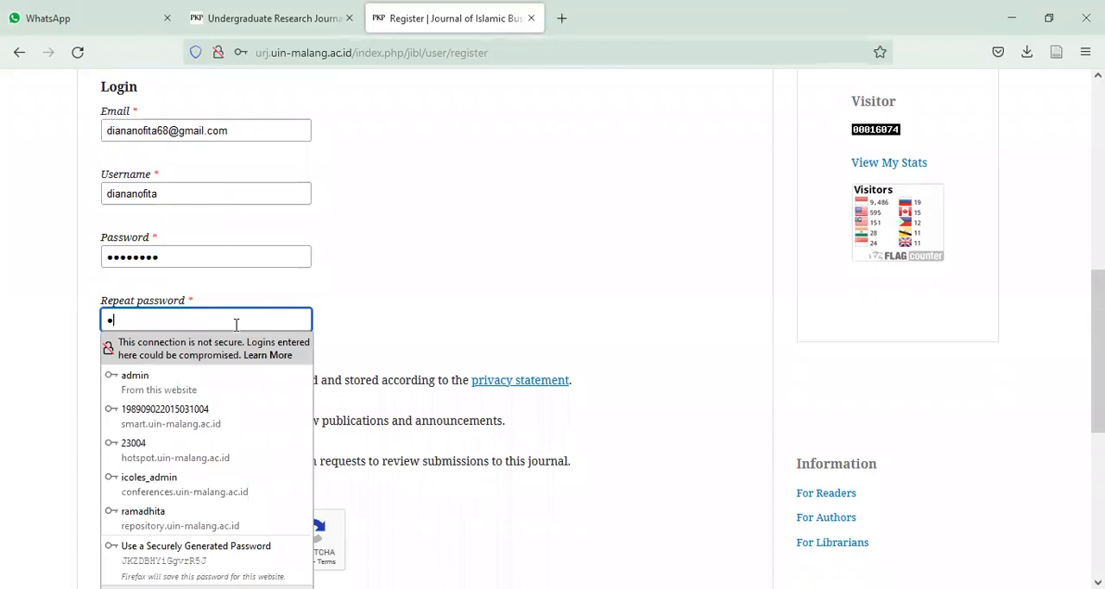
{"action": "type", "text": "•••••••"}
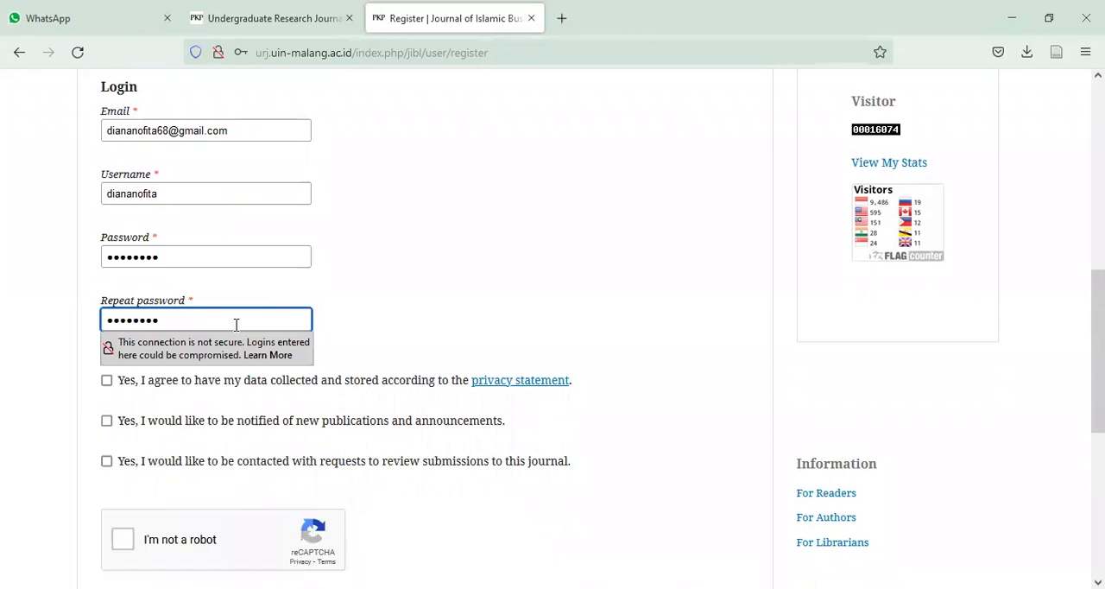
- Agree to the privacy statement and to notifications of new publications and announcements, and complete the reCAPTCHA check
{"action": "left_click", "coordinate": [108, 389]}
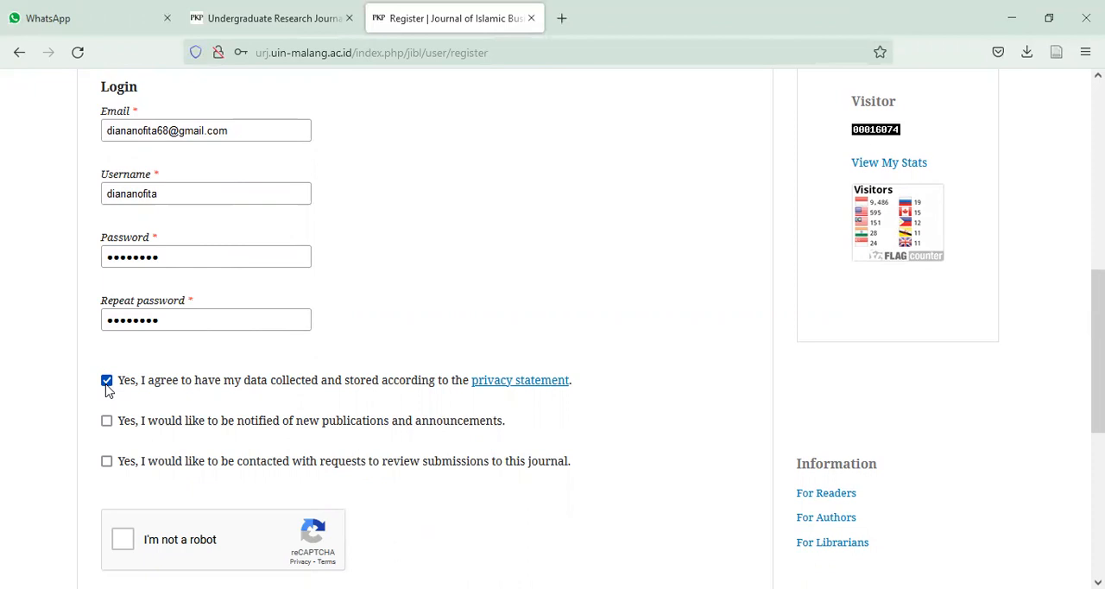
{"action": "left_click", "coordinate": [107, 422]}
{"action": "left_click", "coordinate": [126, 544]}
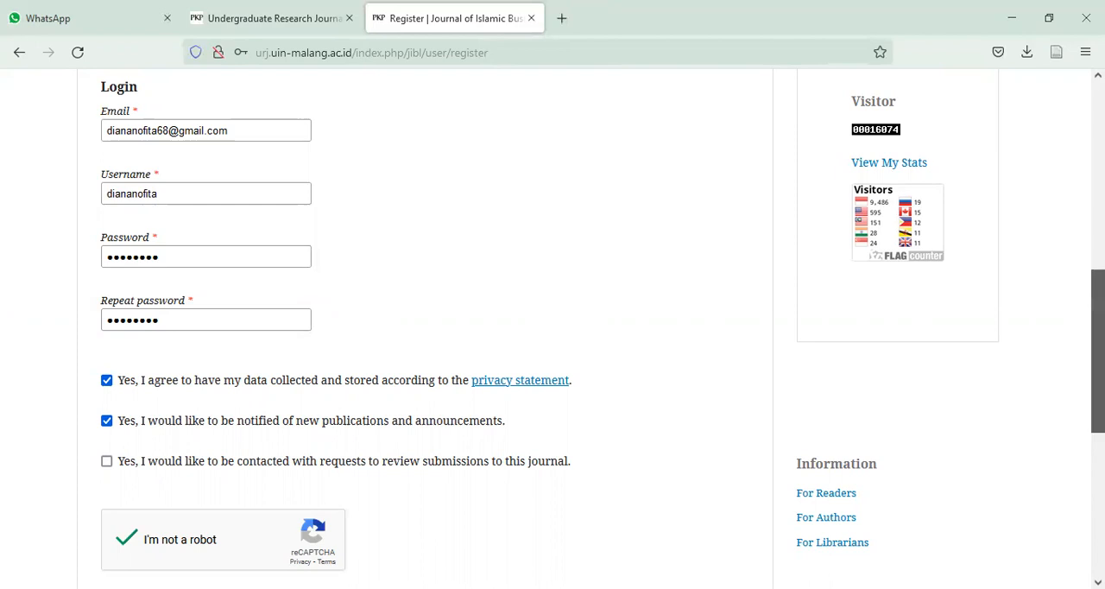
- Submit the registration and save the new login in the browser
{"action": "scroll", "coordinate": [701, 449], "scroll_direction": "down", "scroll_amount": 3}
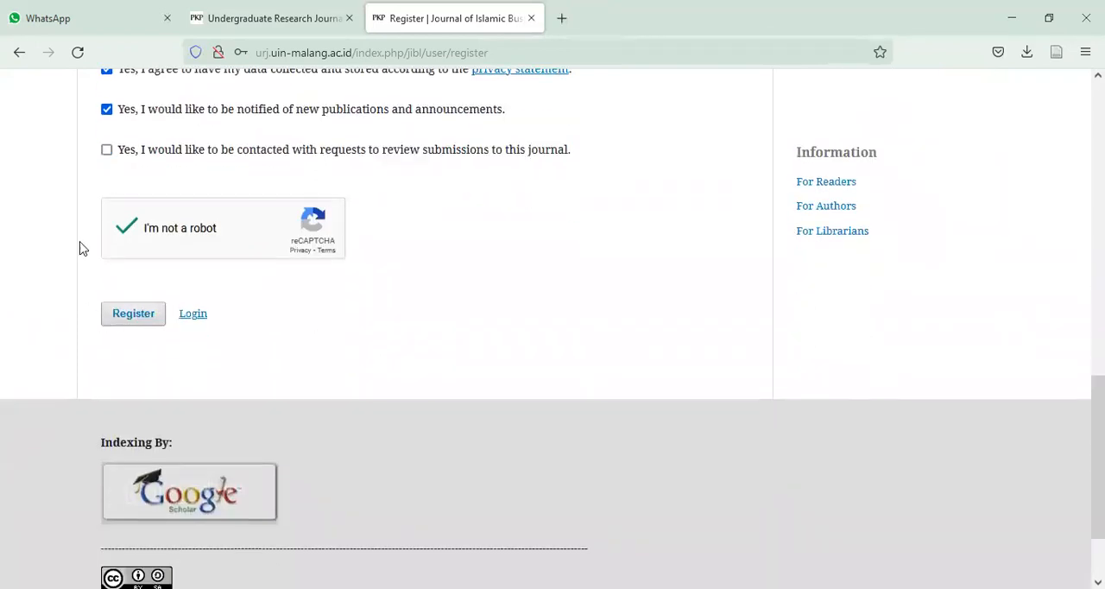
{"action": "left_click", "coordinate": [122, 325]}
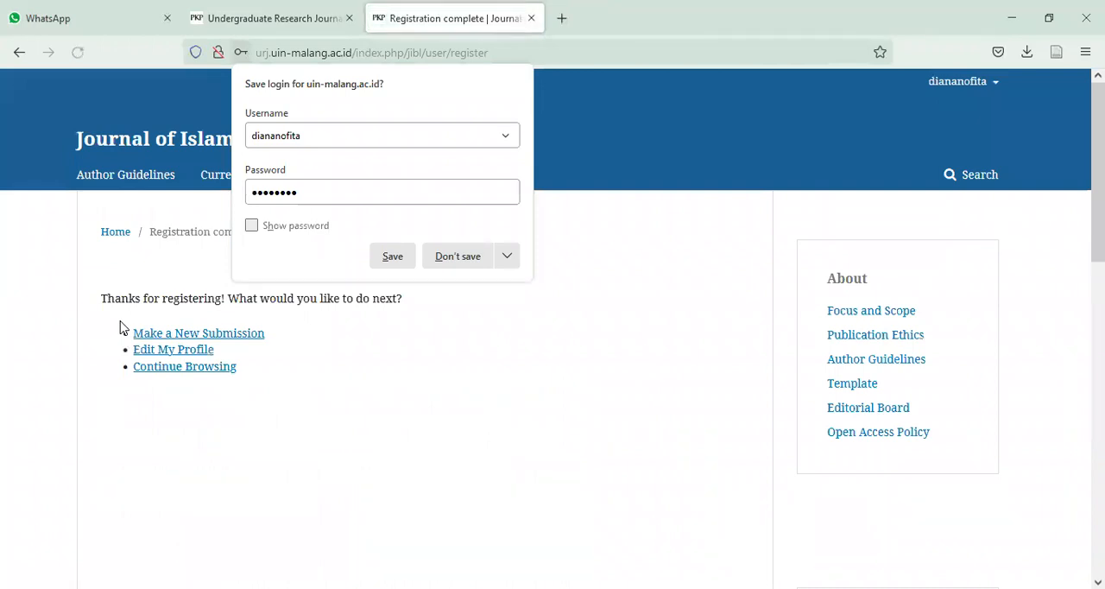
{"action": "left_click", "coordinate": [392, 258]}
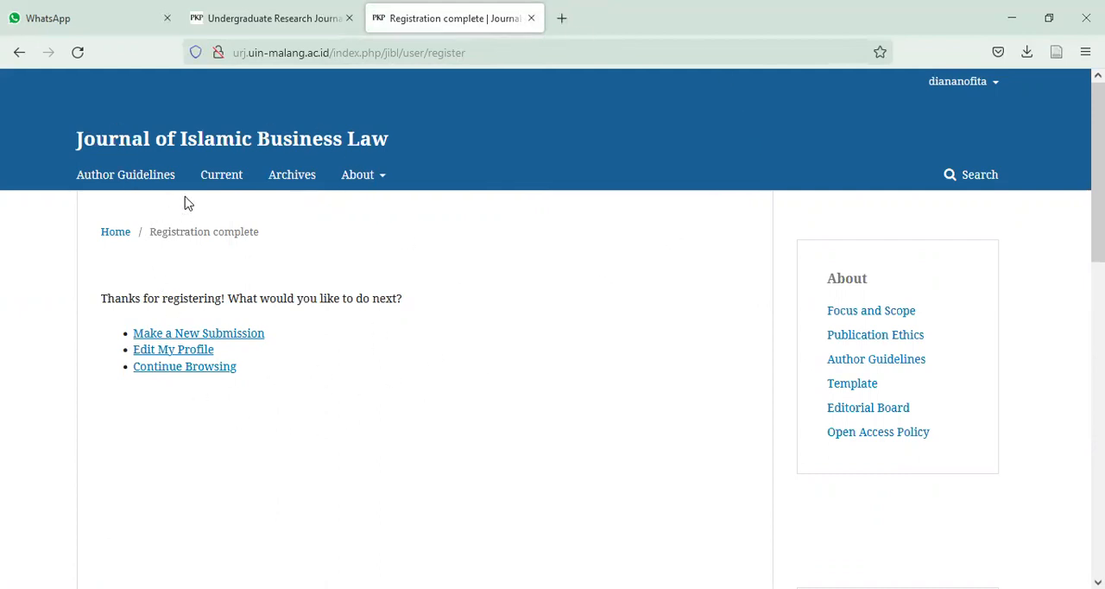
- Start a new submission and acknowledge all five submission requirements
{"action": "mouse_move", "coordinate": [951, 88]}
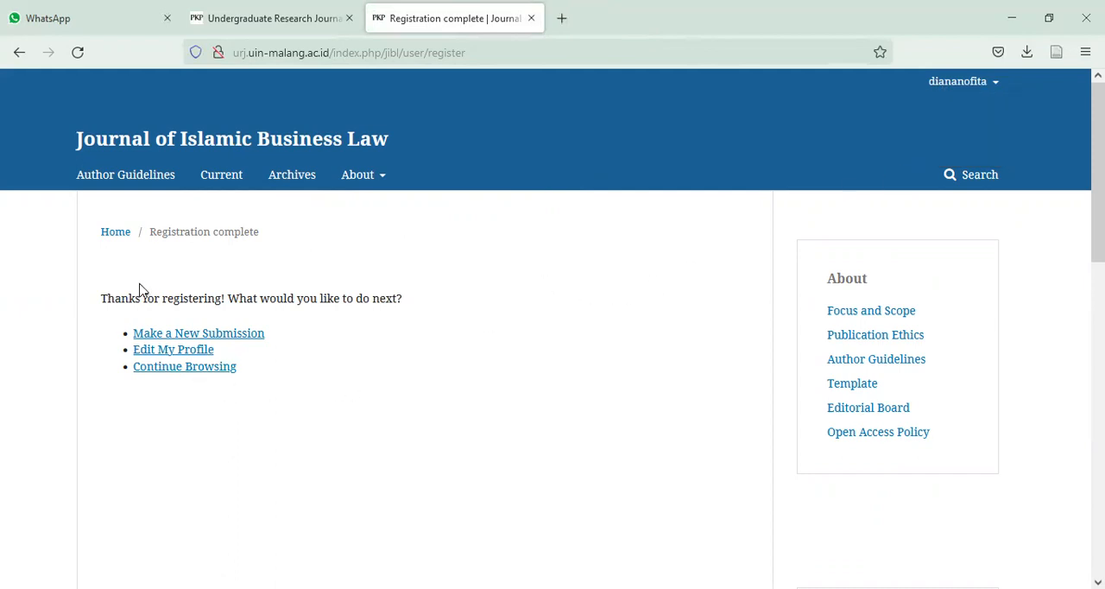
{"action": "left_click", "coordinate": [170, 337]}
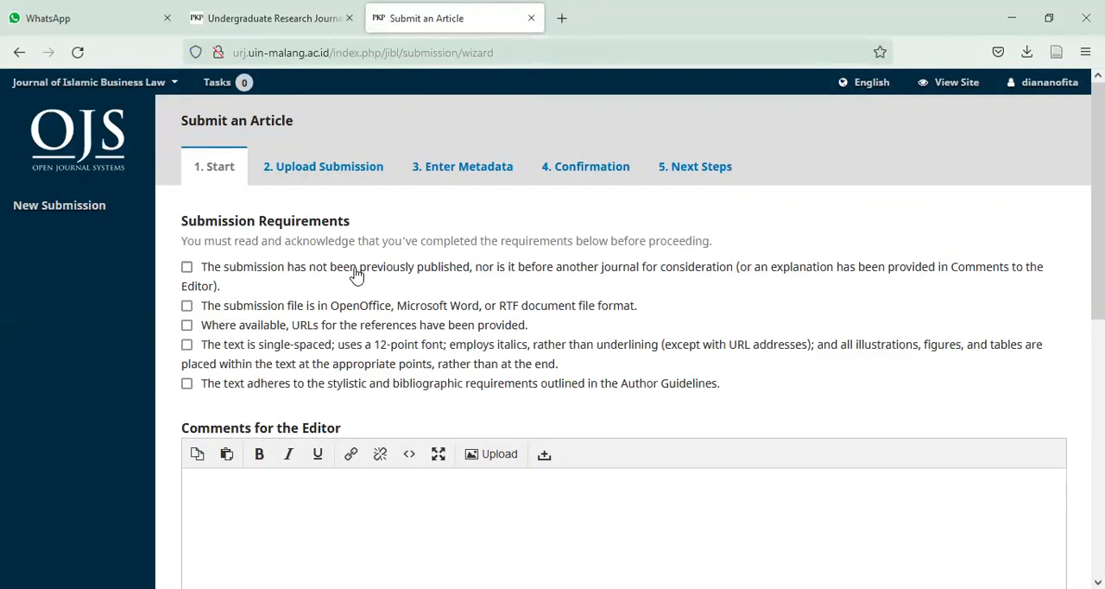
{"action": "left_click", "coordinate": [186, 268]}
{"action": "left_click", "coordinate": [188, 306]}
{"action": "left_click", "coordinate": [186, 325]}
{"action": "left_click", "coordinate": [187, 344]}
{"action": "left_click", "coordinate": [186, 383]}
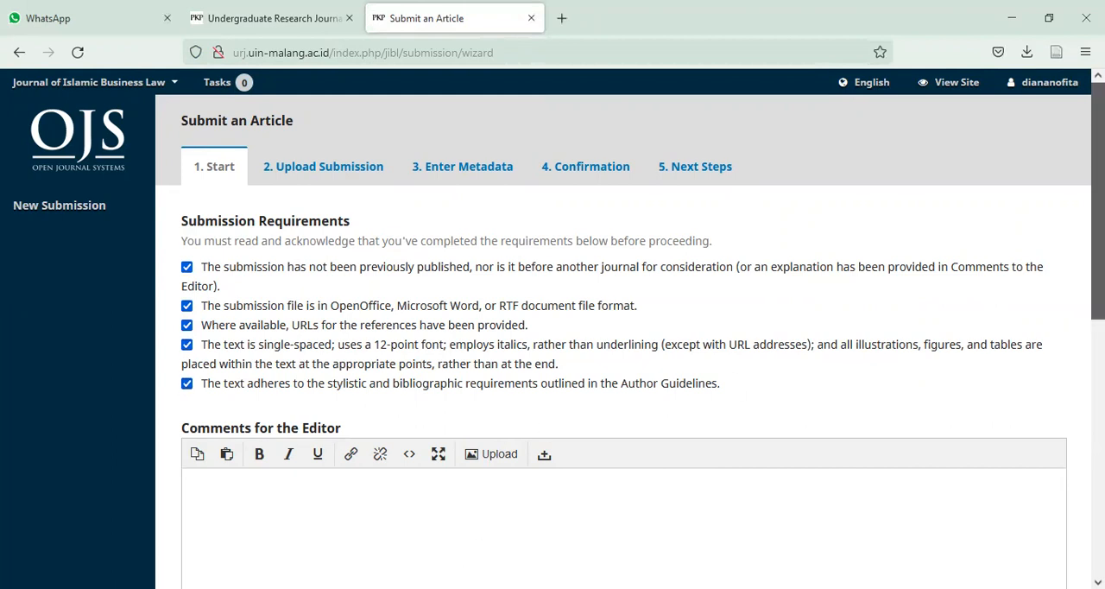
- Agree to be contacted about the submission and to the privacy statement, and save to continue to the file upload
{"action": "scroll", "coordinate": [509, 457], "scroll_direction": "down", "scroll_amount": 3}
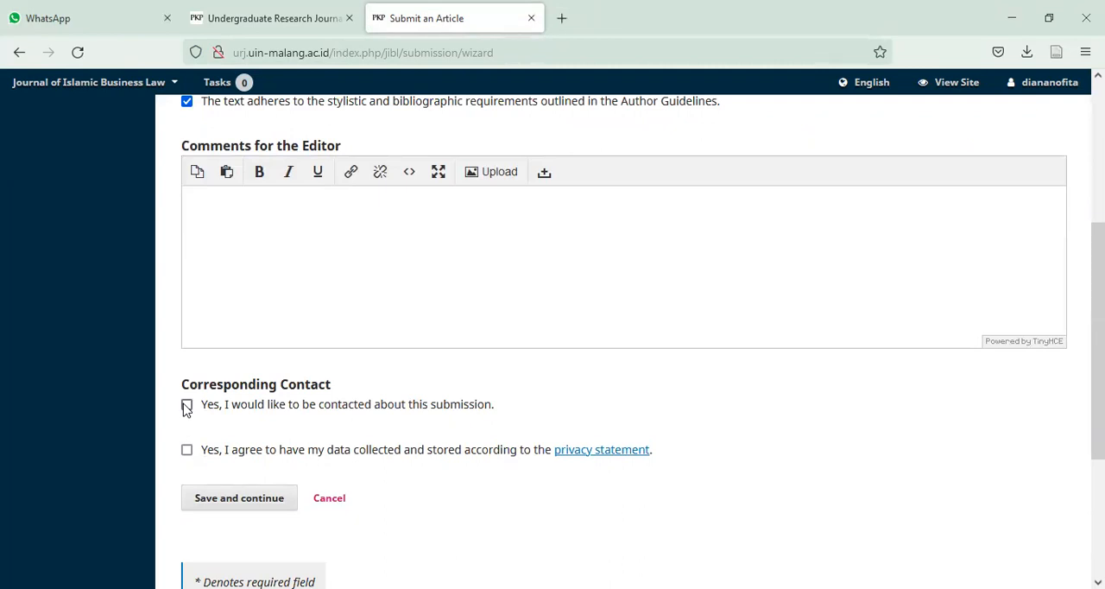
{"action": "left_click", "coordinate": [186, 407]}
{"action": "left_click", "coordinate": [186, 452]}
{"action": "left_click", "coordinate": [223, 511]}
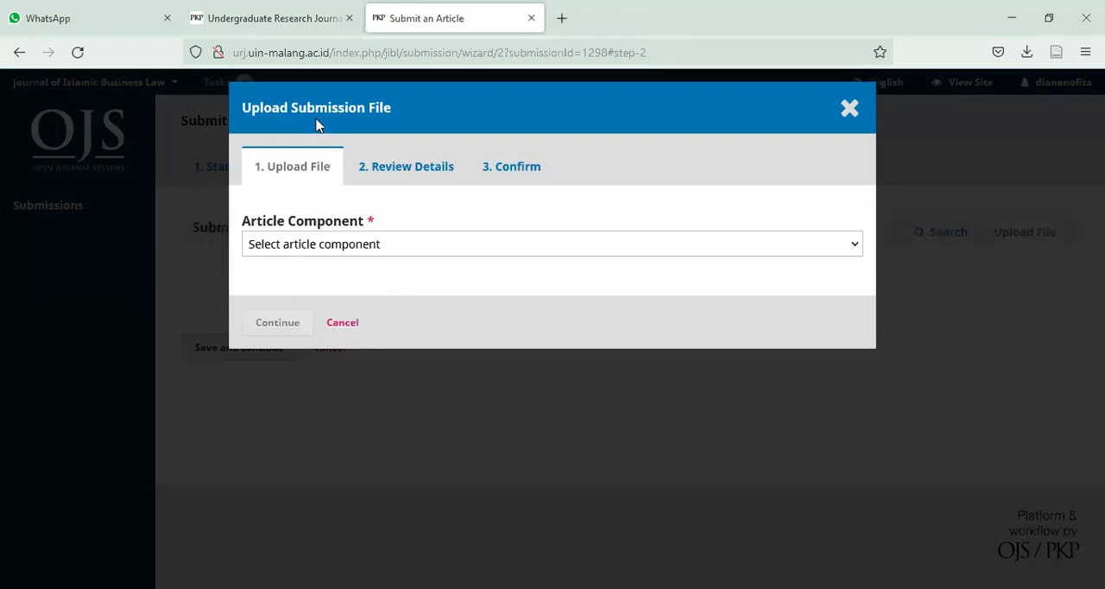
- Set the article component to Article Text and upload the author's Word manuscript listed under Today in the Downloads folder
{"action": "left_click", "coordinate": [349, 248]}
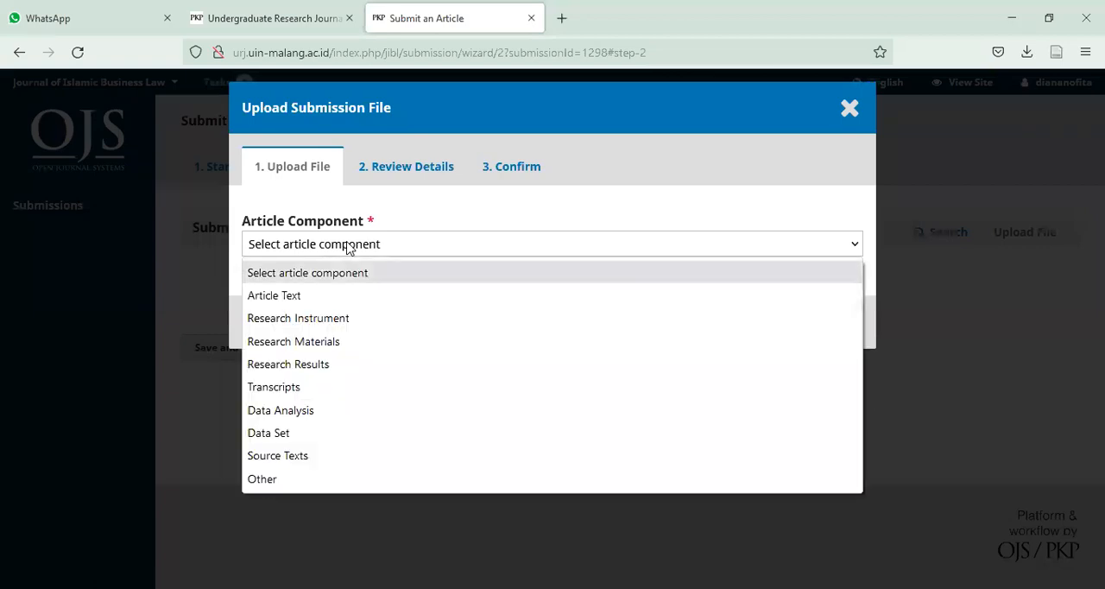
{"action": "left_click", "coordinate": [332, 297]}
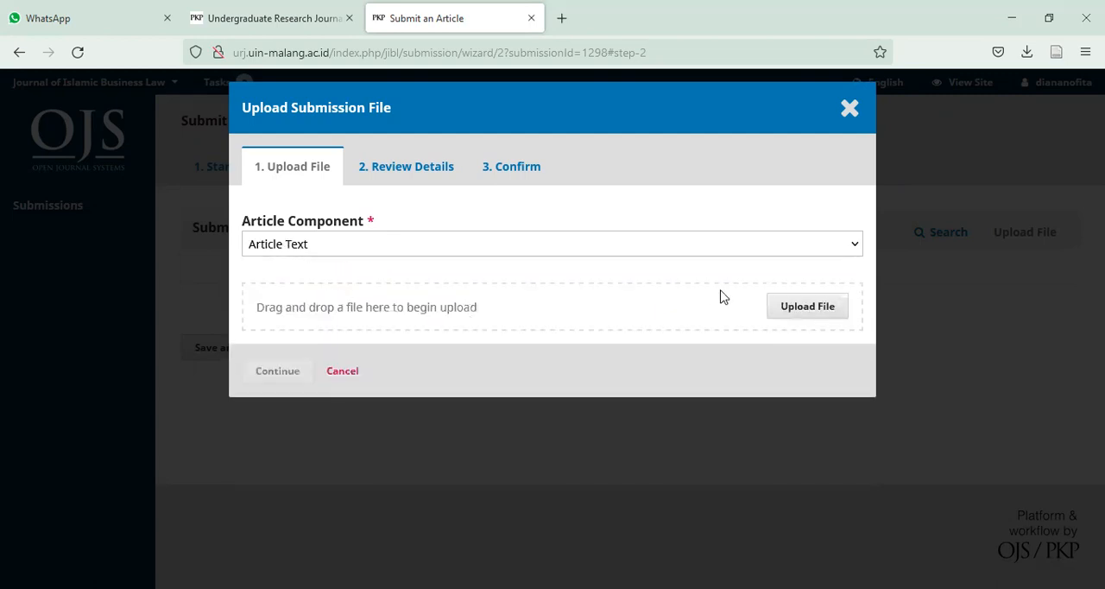
{"action": "left_click", "coordinate": [811, 305]}
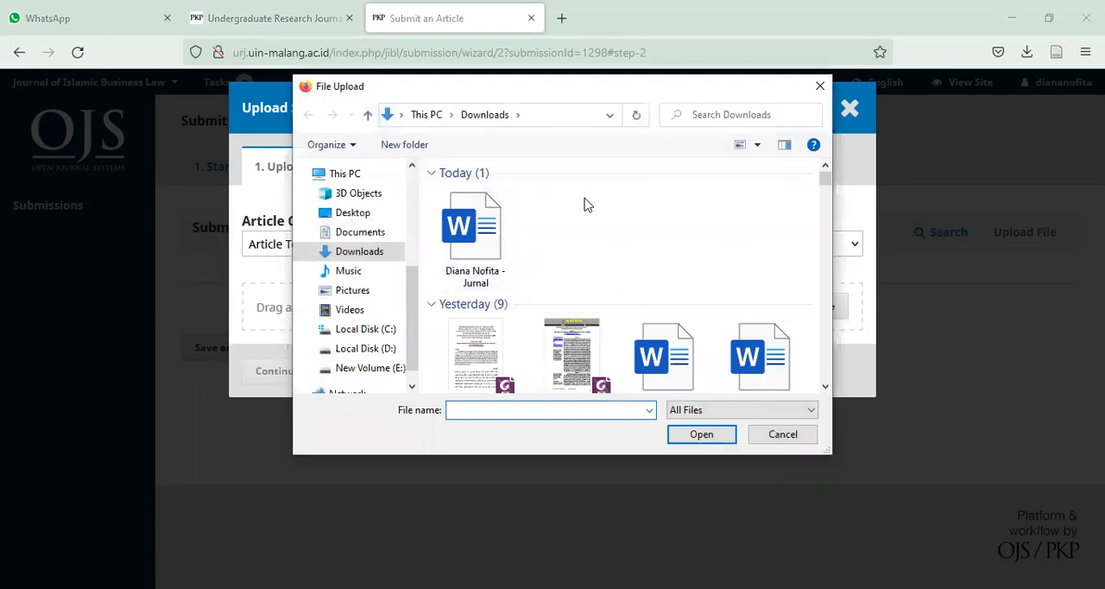
{"action": "left_click", "coordinate": [479, 231]}
{"action": "left_click", "coordinate": [693, 434]}
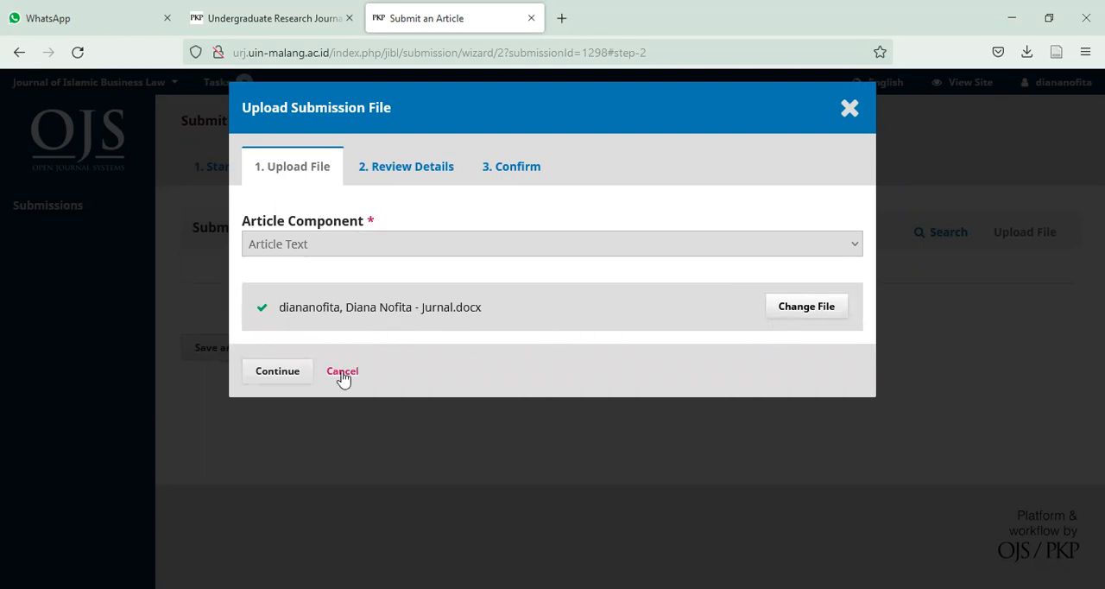
- Complete the manuscript upload with its file details as they are, and save to continue to the metadata stage
{"action": "left_click", "coordinate": [287, 372]}
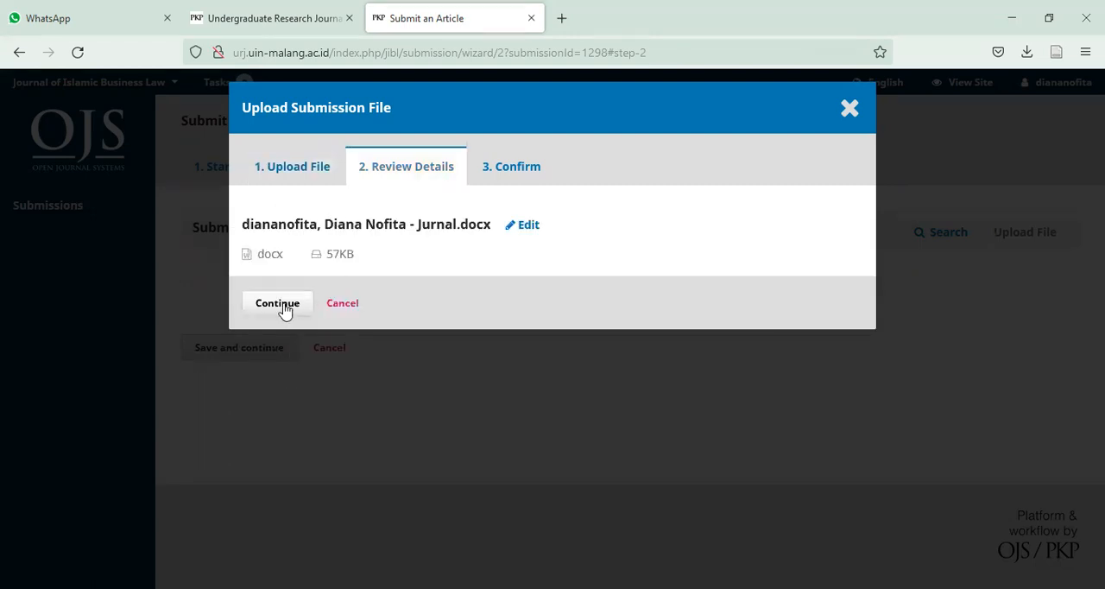
{"action": "left_click", "coordinate": [284, 309]}
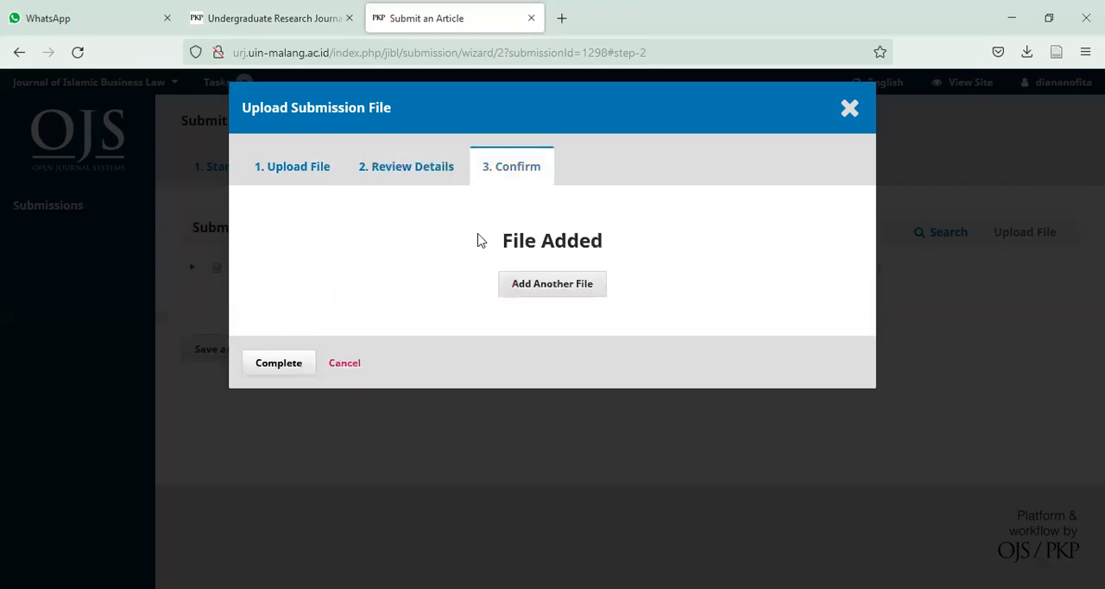
{"action": "left_click", "coordinate": [271, 373]}
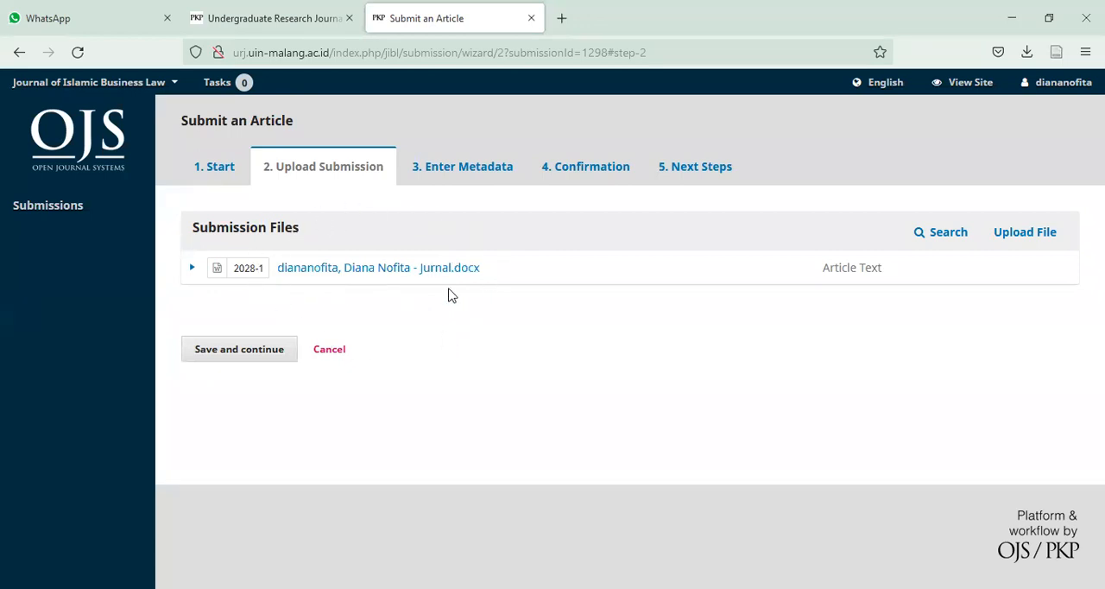
{"action": "left_click", "coordinate": [236, 358]}
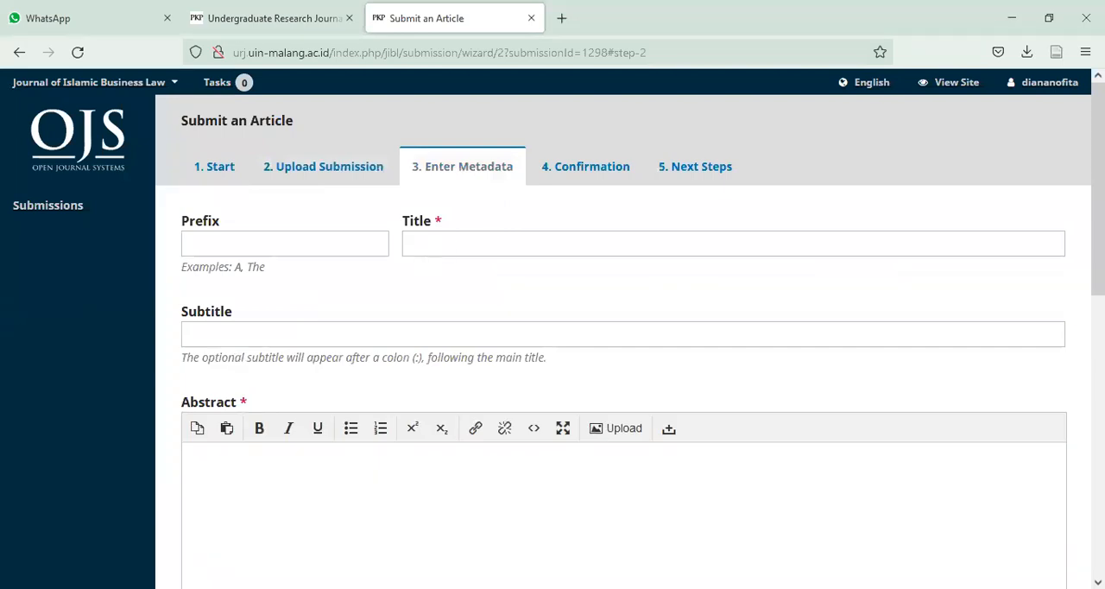
- Enter "Pelaksanaan Akad Pembiyaan Mudharabah Dan Implementasinya Terhadap Kesejahteraan Masyarakat" as the article title, copied from another window
{"action": "key", "text": "alt+Tab"}
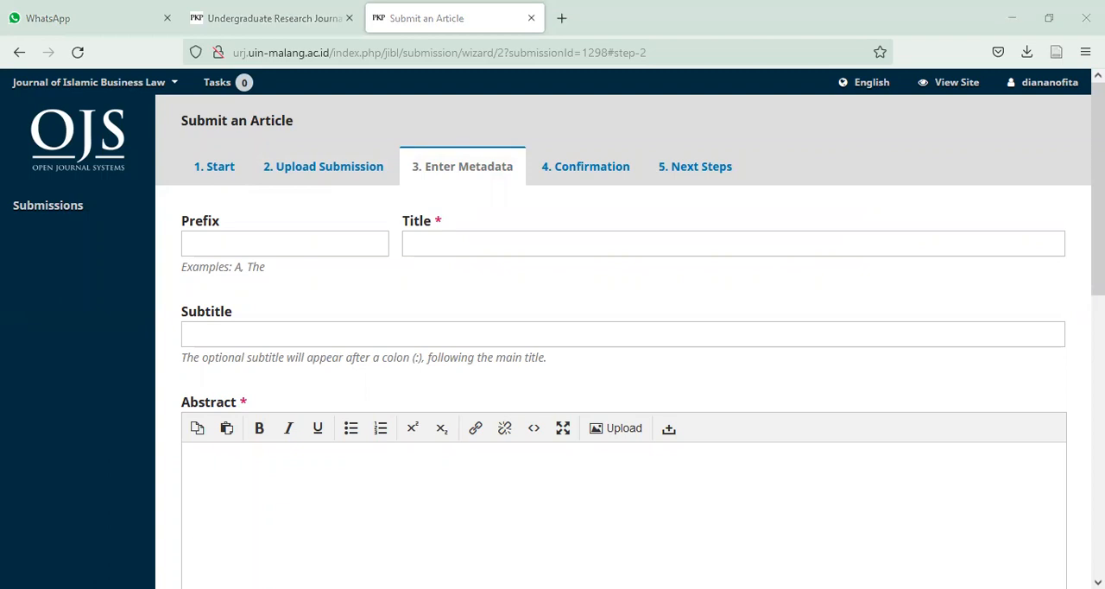
{"action": "key", "text": "alt+Tab"}
{"action": "left_click", "coordinate": [493, 249]}
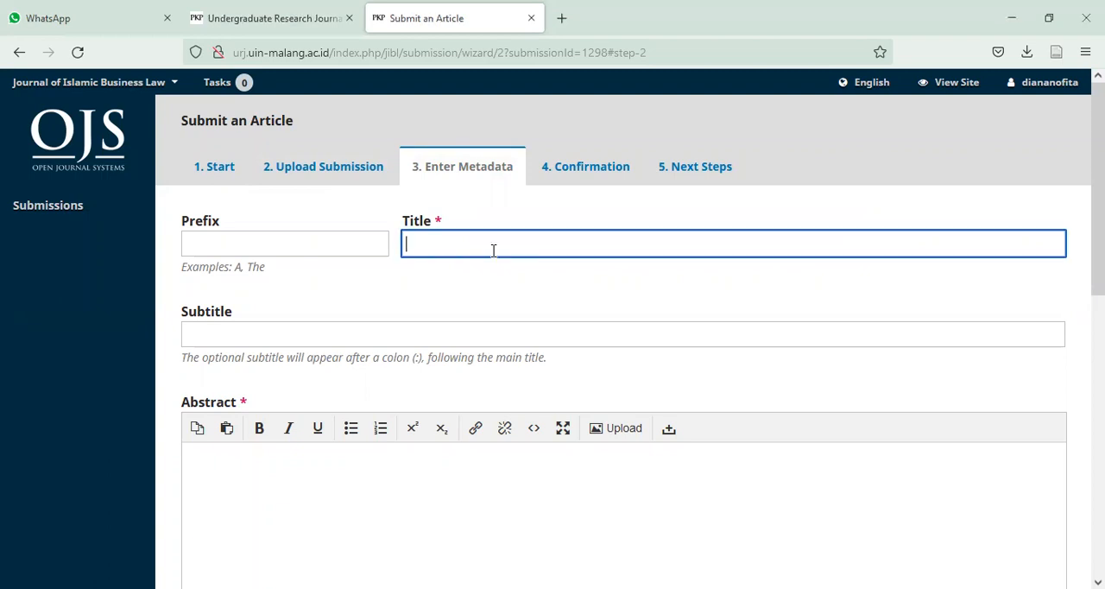
{"action": "type", "text": "Pelaksanaan Akad Pembiyaan  Mudharabah  Dan Implementasinya Terhadap Kesejahteraan Masyarakat"}
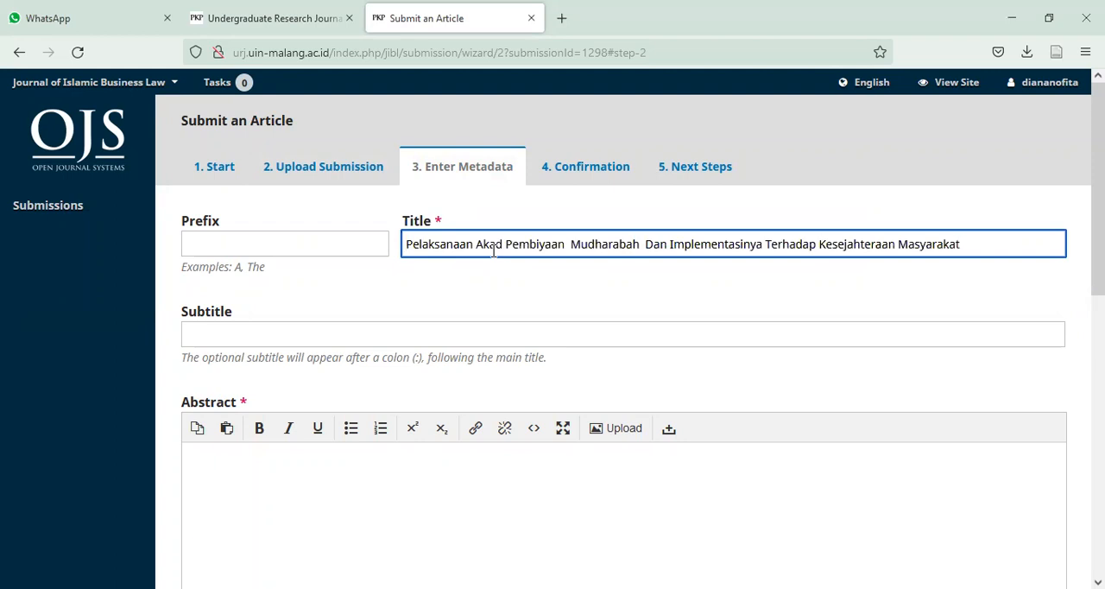
- Fill in the article's abstract with the Indonesian abstract text copied from another window
{"action": "key", "text": "ctrl+Right"}
{"action": "key", "text": "ctrl+Right"}
{"action": "key", "text": "ctrl+Right"}
{"action": "key", "text": "ctrl+Right"}
{"action": "key", "text": "ctrl+Right"}
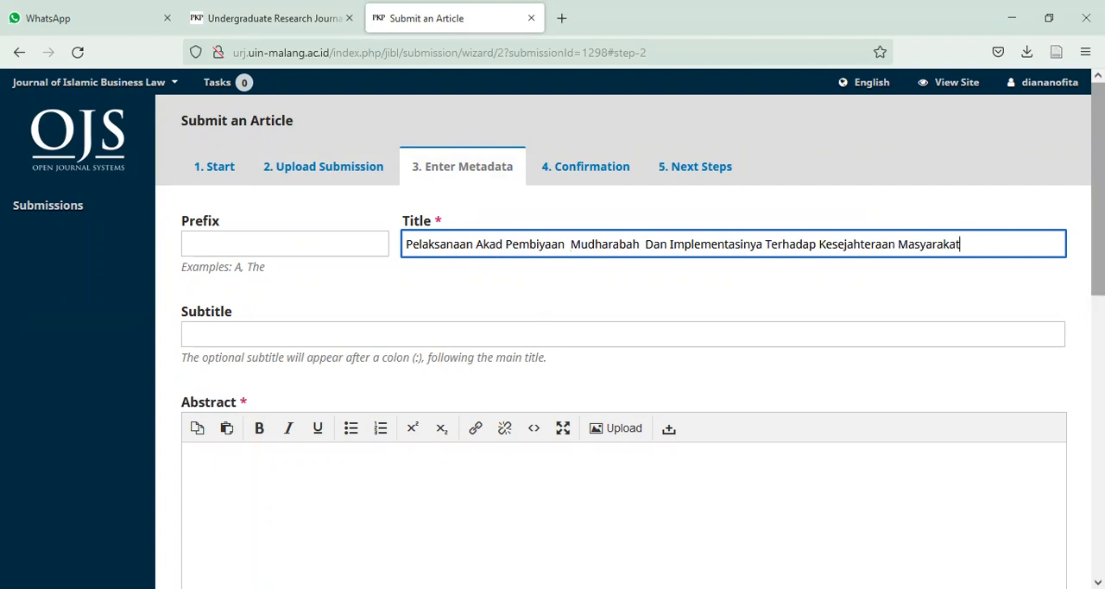
{"action": "scroll", "coordinate": [886, 405], "scroll_direction": "down", "scroll_amount": 2}
{"action": "scroll", "coordinate": [885, 405], "scroll_direction": "up", "scroll_amount": 2}
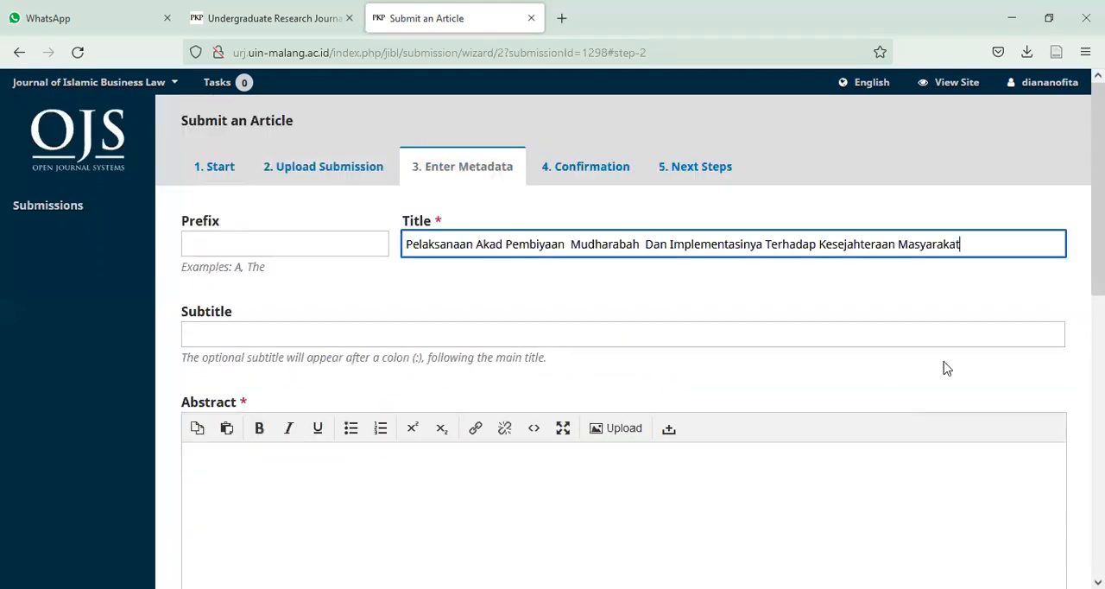
{"action": "scroll", "coordinate": [629, 505], "scroll_direction": "down", "scroll_amount": 2}
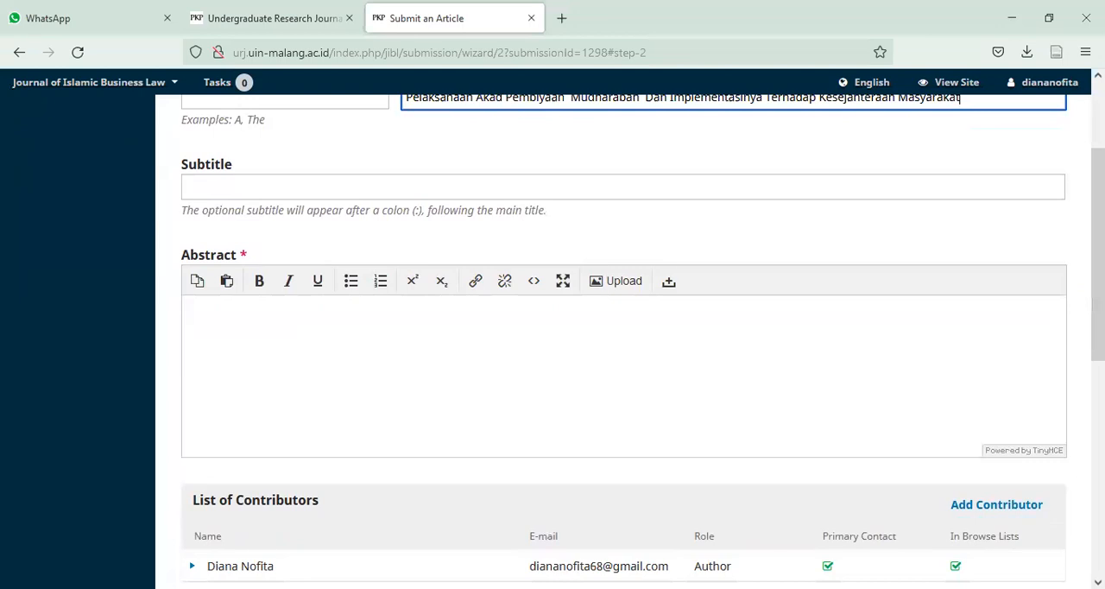
{"action": "key", "text": "alt+Tab"}
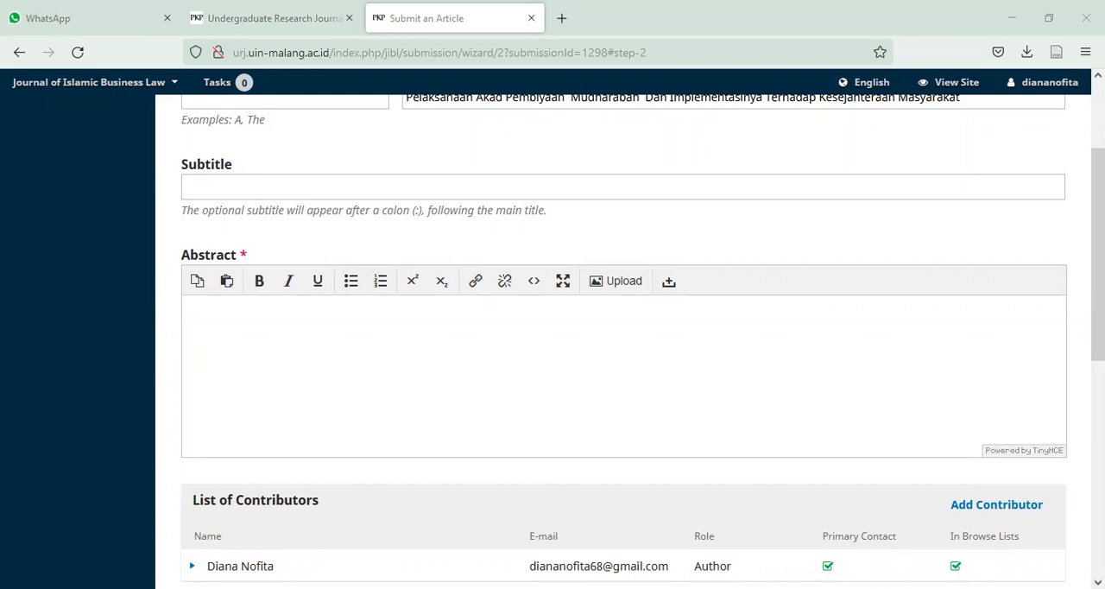
{"action": "left_click", "coordinate": [434, 364]}
{"action": "key", "text": "ctrl+v"}
- Start adding a contributor to the article and enter the co-author's first and last name
{"action": "scroll", "coordinate": [434, 364], "scroll_direction": "down", "scroll_amount": 3}
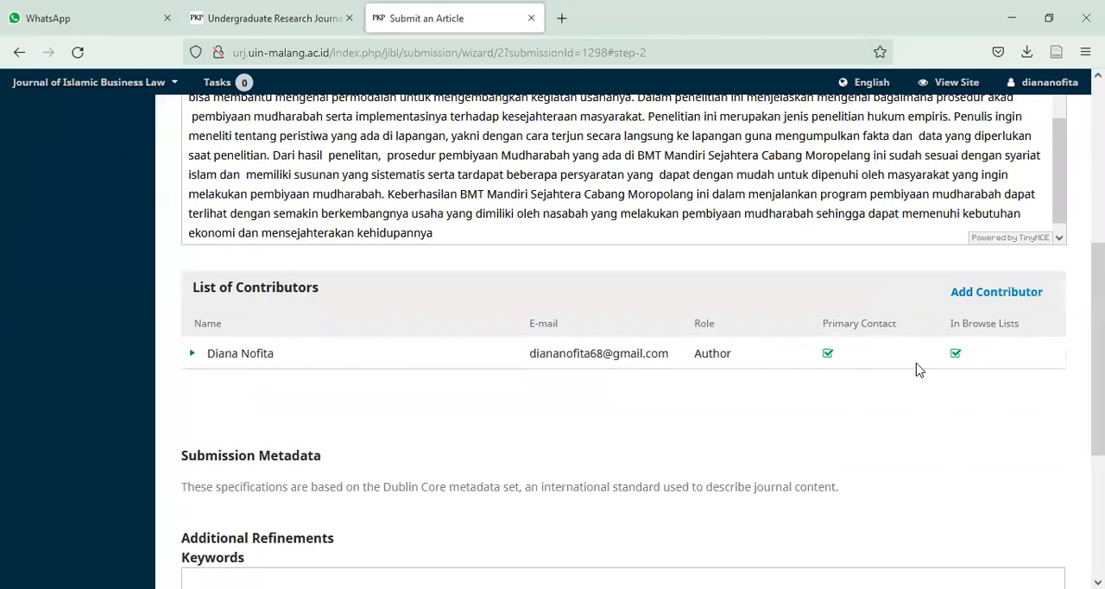
{"action": "left_click", "coordinate": [973, 296]}
{"action": "left_click", "coordinate": [353, 173]}
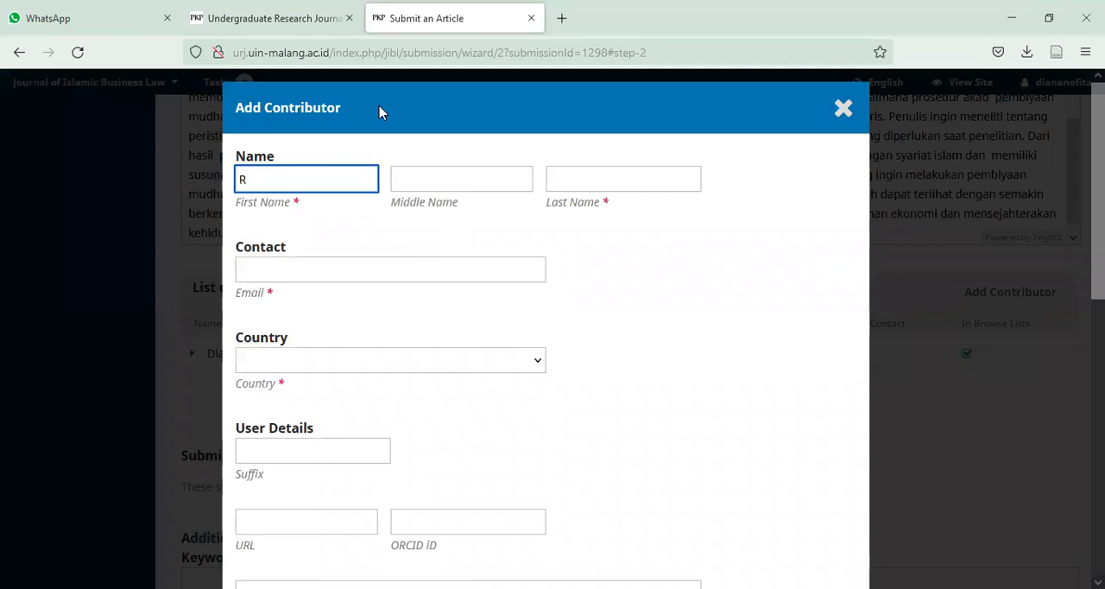
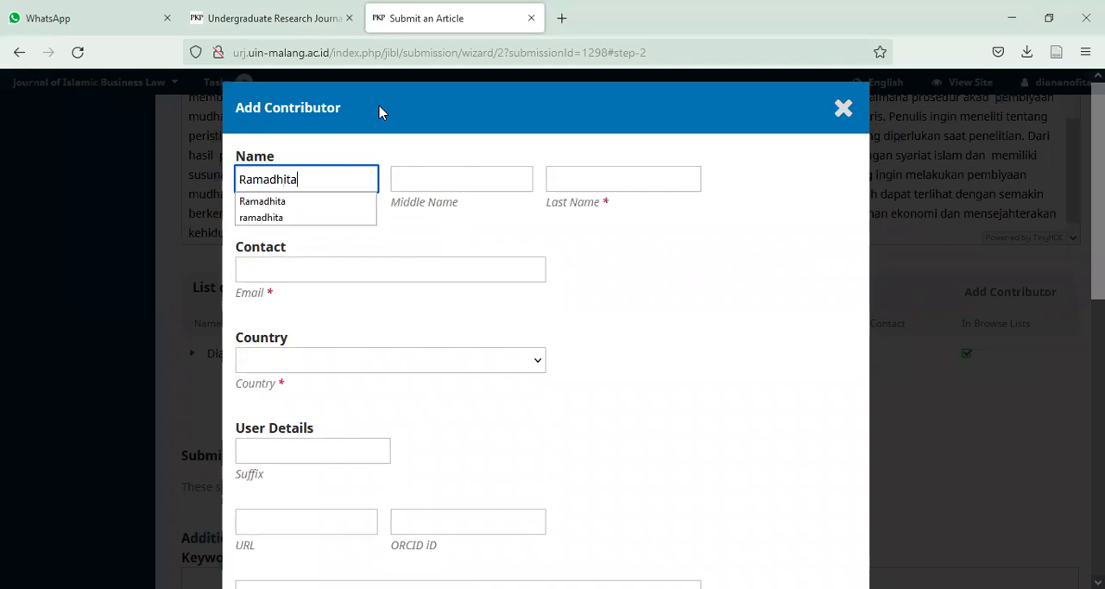
{"action": "key", "text": "Escape"}
{"action": "key", "text": "Tab"}
{"action": "key", "text": "Tab"}
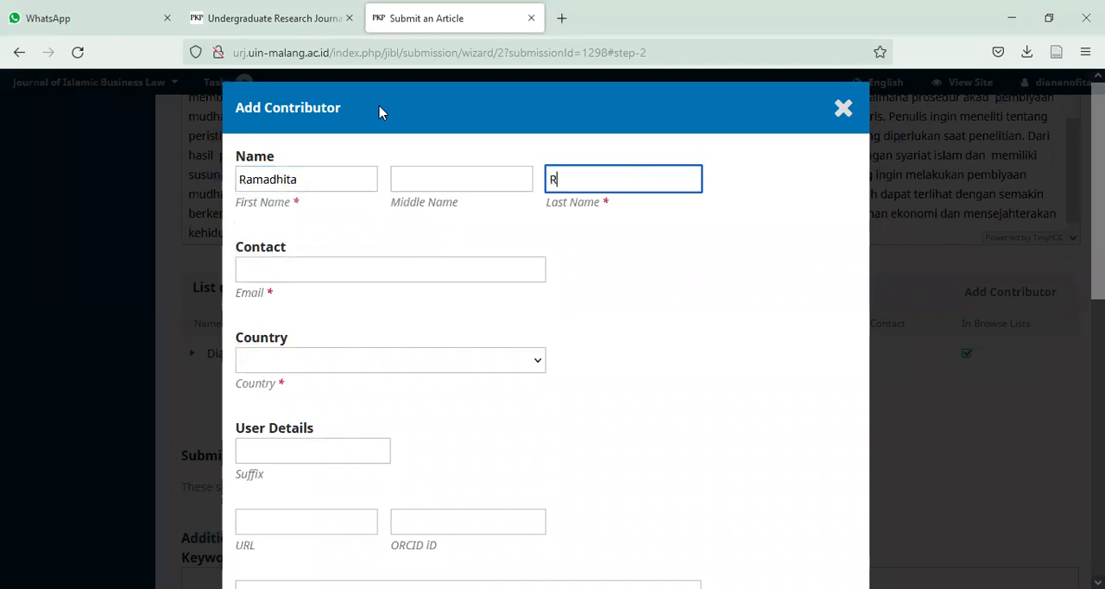
- Enter the contributor's e-mail address from the suggested entry and set the country to Indonesia
{"action": "key", "text": "Tab"}
{"action": "type", "text": "r"}
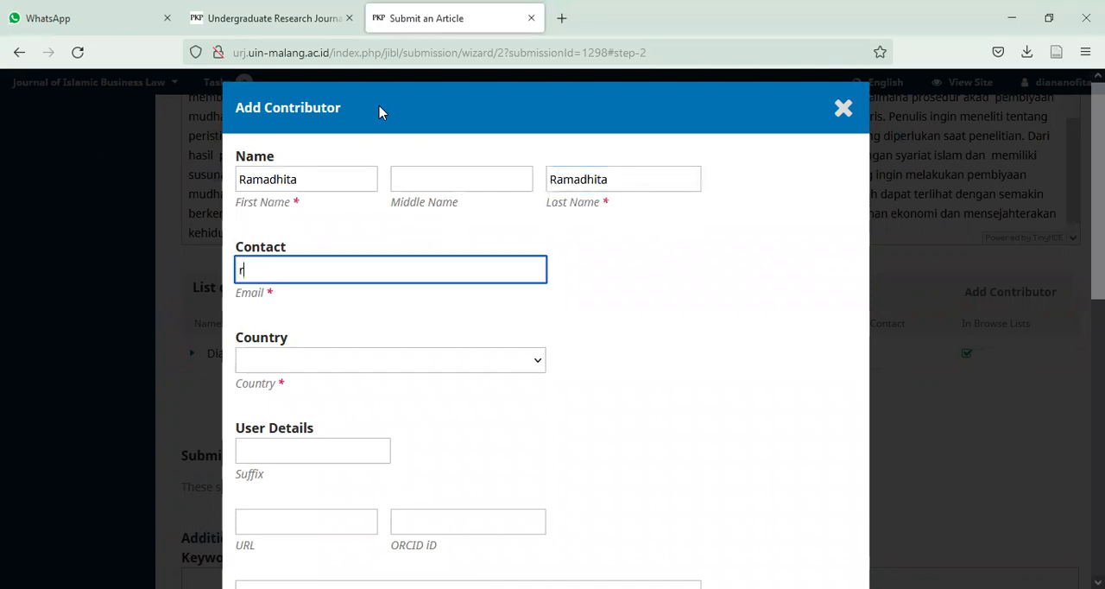
{"action": "key", "text": "Down"}
{"action": "key", "text": "Return"}
{"action": "key", "text": "Tab"}
{"action": "key", "text": "i"}
{"action": "key", "text": "Down"}
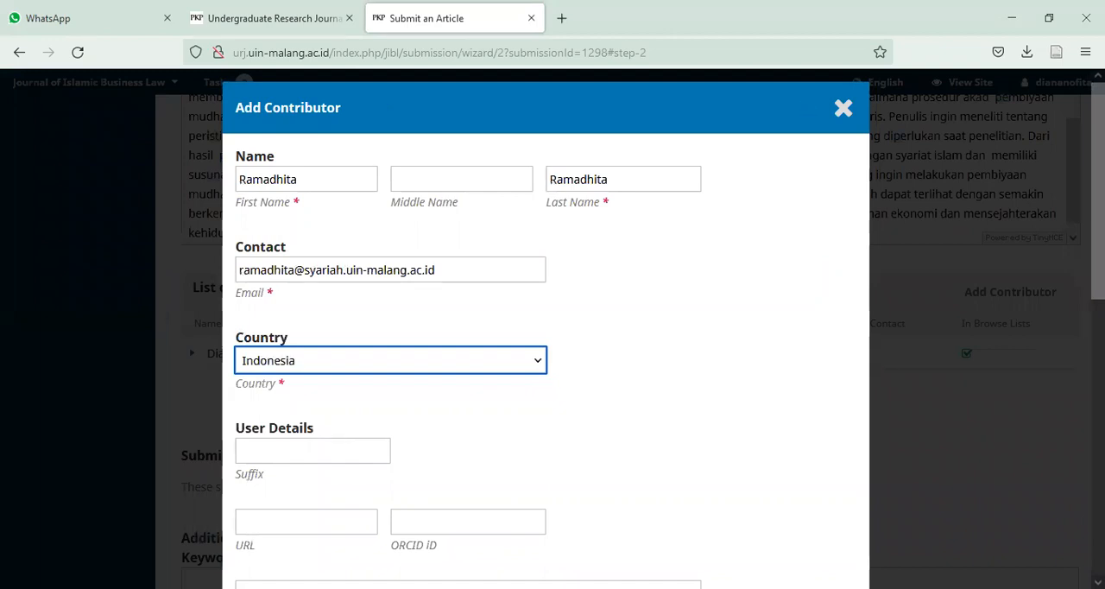
- Set the contributor's affiliation to "UIN Maulana Malik Ibrahim Malang", give them the Author role, and save the contributor
{"action": "scroll", "coordinate": [817, 286], "scroll_direction": "down", "scroll_amount": 3}
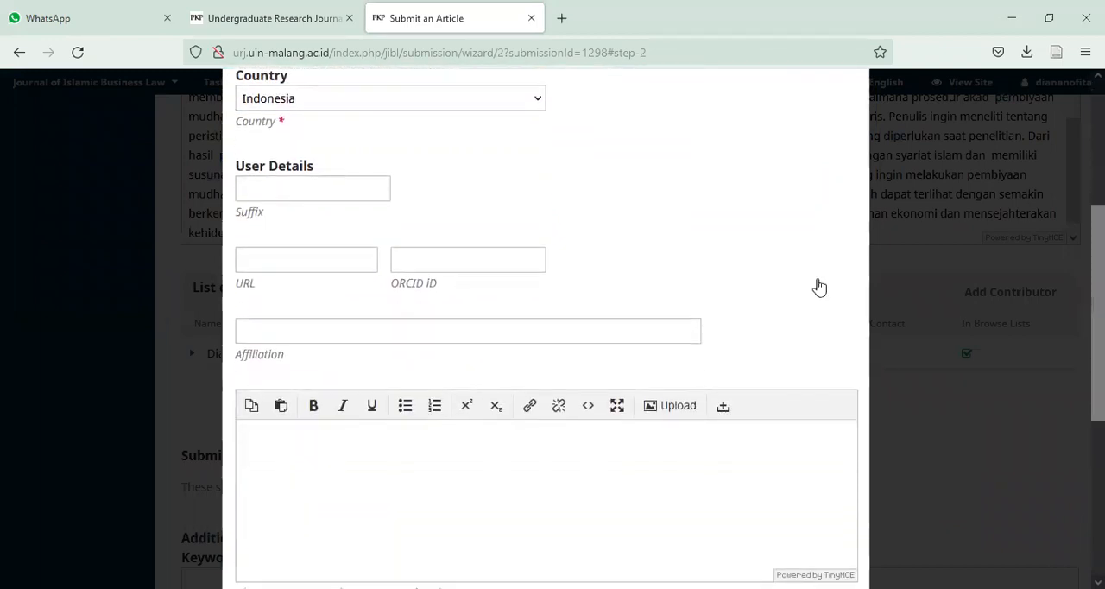
{"action": "left_click", "coordinate": [387, 328]}
{"action": "type", "text": "U"}
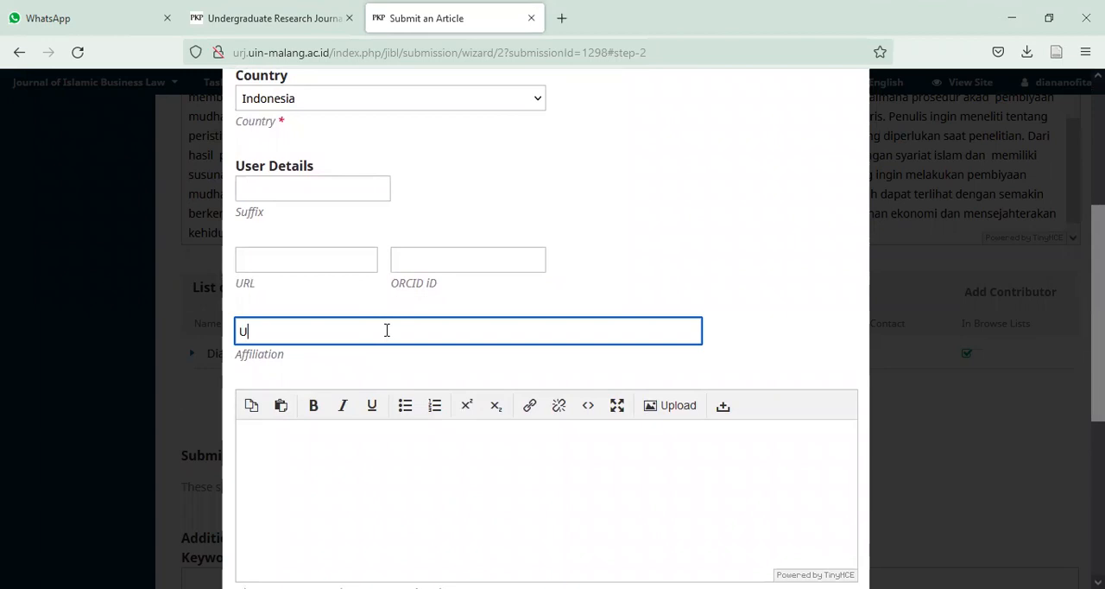
{"action": "left_click", "coordinate": [383, 362]}
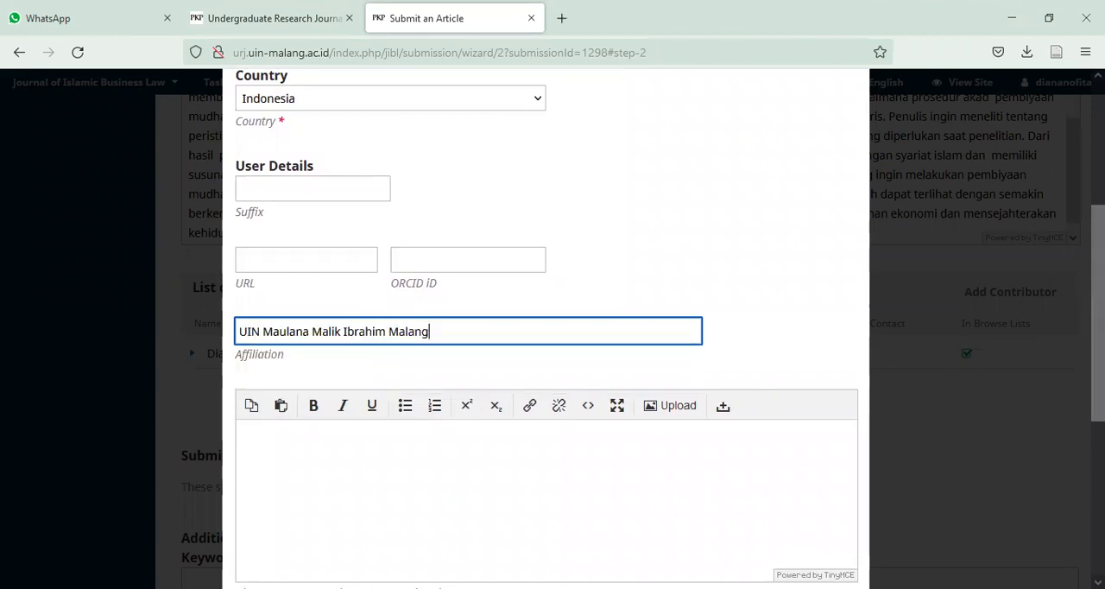
{"action": "scroll", "coordinate": [1098, 311], "scroll_direction": "down", "scroll_amount": 3}
{"action": "left_click", "coordinate": [241, 349]}
{"action": "left_click", "coordinate": [260, 570]}
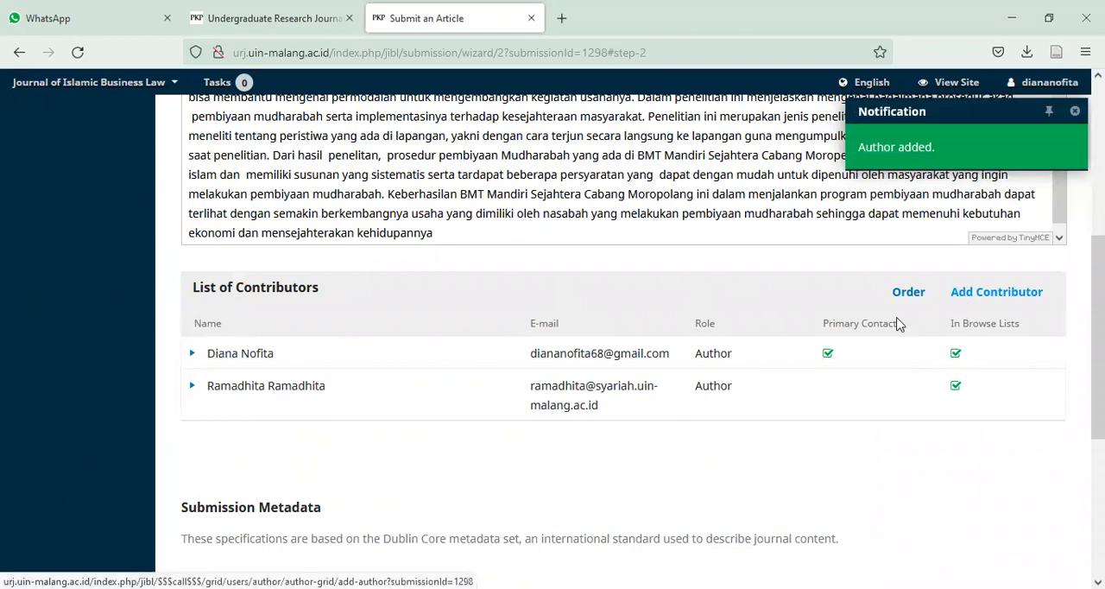
- Enter the keywords "Pembiyaan; Mudharabah; Kesejahteraan Masyarakat", copied from another window
{"action": "scroll", "coordinate": [1097, 337], "scroll_direction": "down", "scroll_amount": 3}
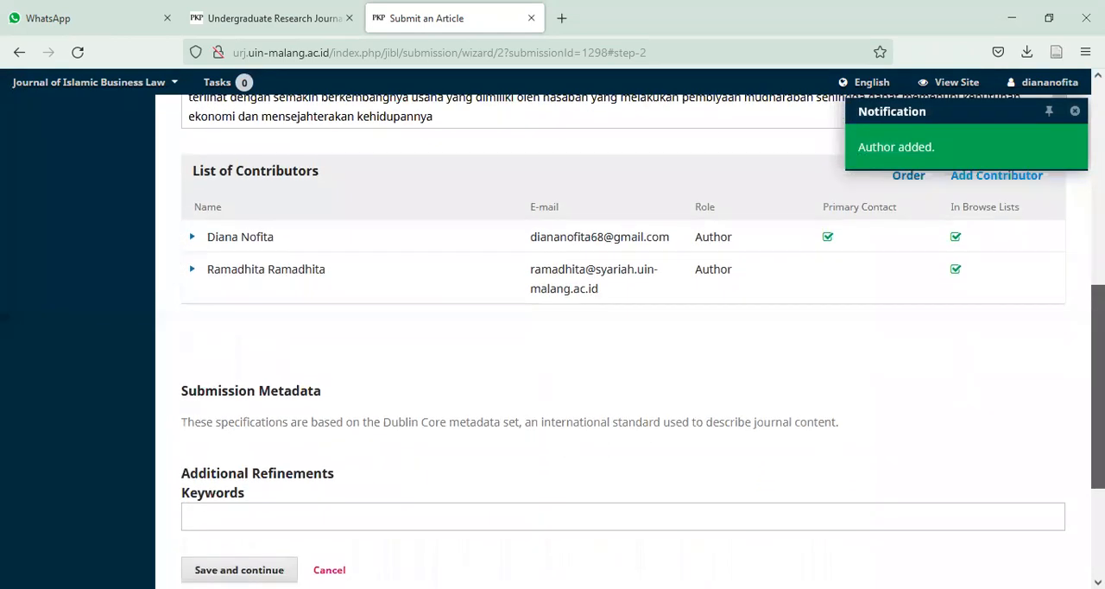
{"action": "left_click_drag", "start_coordinate": [1098, 403], "coordinate": [1098, 443]}
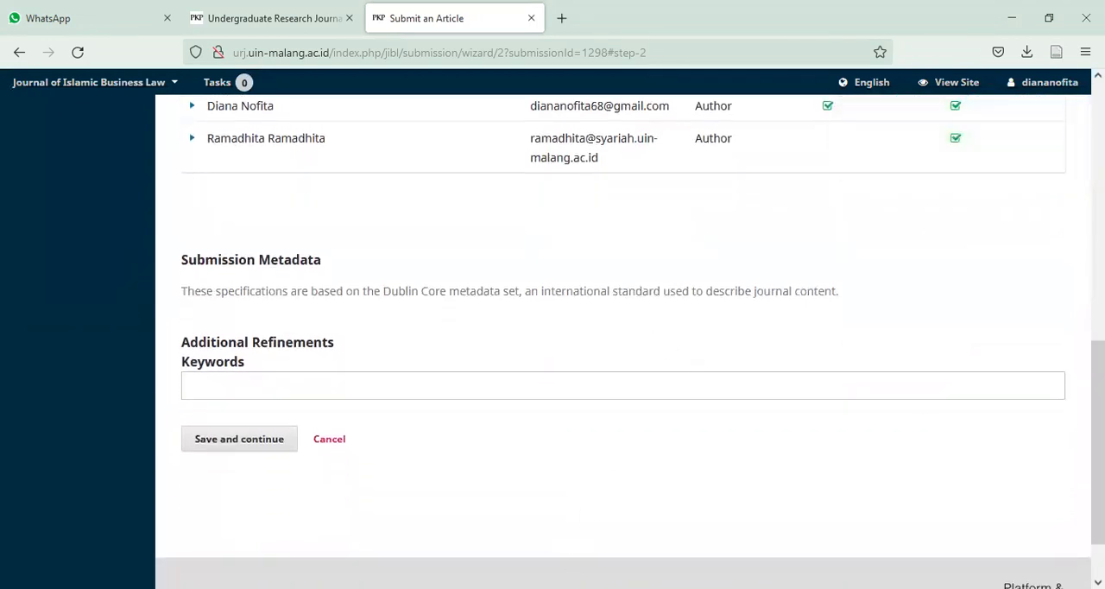
{"action": "key", "text": "alt+Tab"}
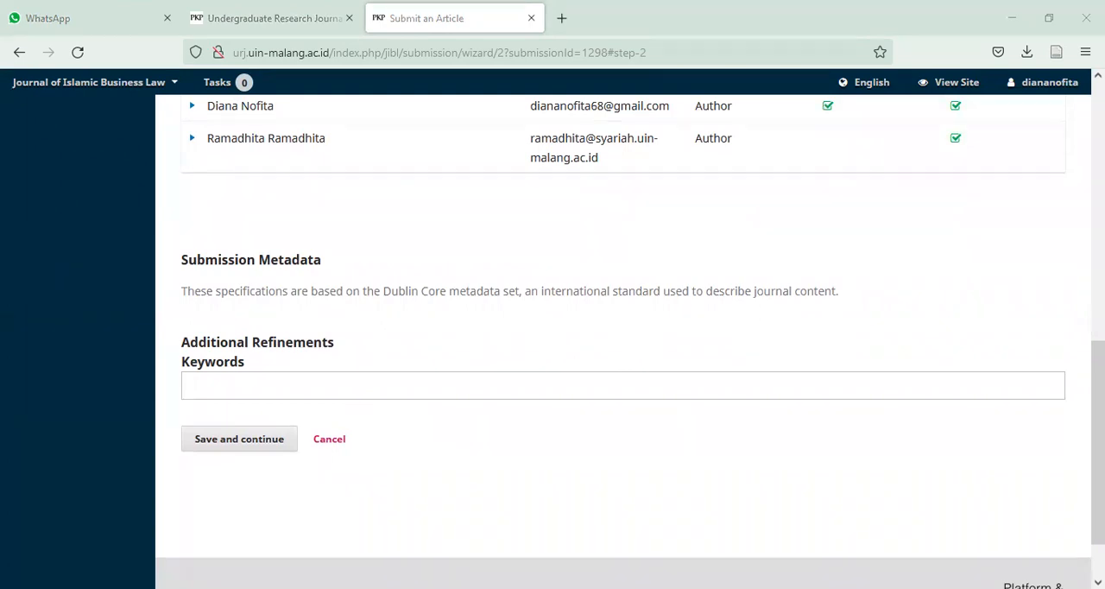
{"action": "left_click", "coordinate": [397, 385]}
{"action": "key", "text": "ctrl+b"}
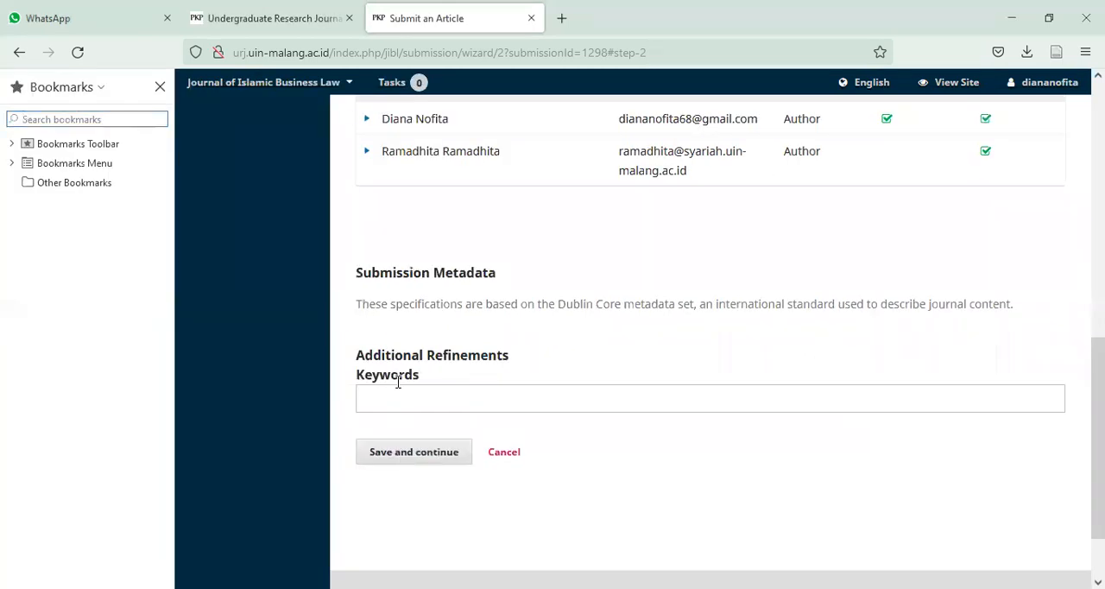
{"action": "left_click", "coordinate": [160, 90]}
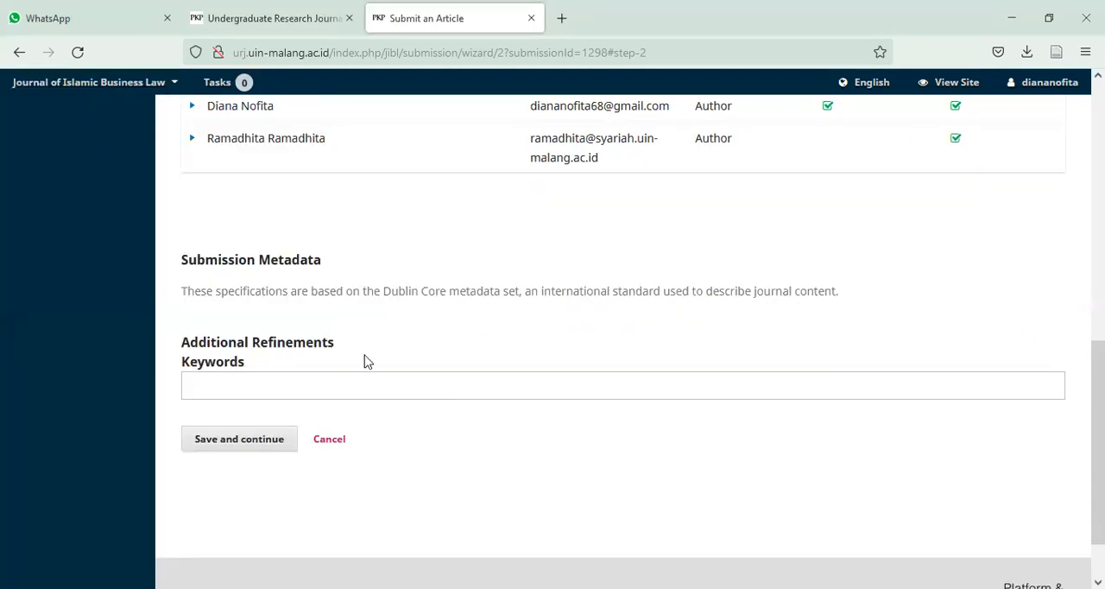
{"action": "left_click", "coordinate": [357, 382]}
{"action": "type", "text": "Pembiyaan; Mudharabah;"}
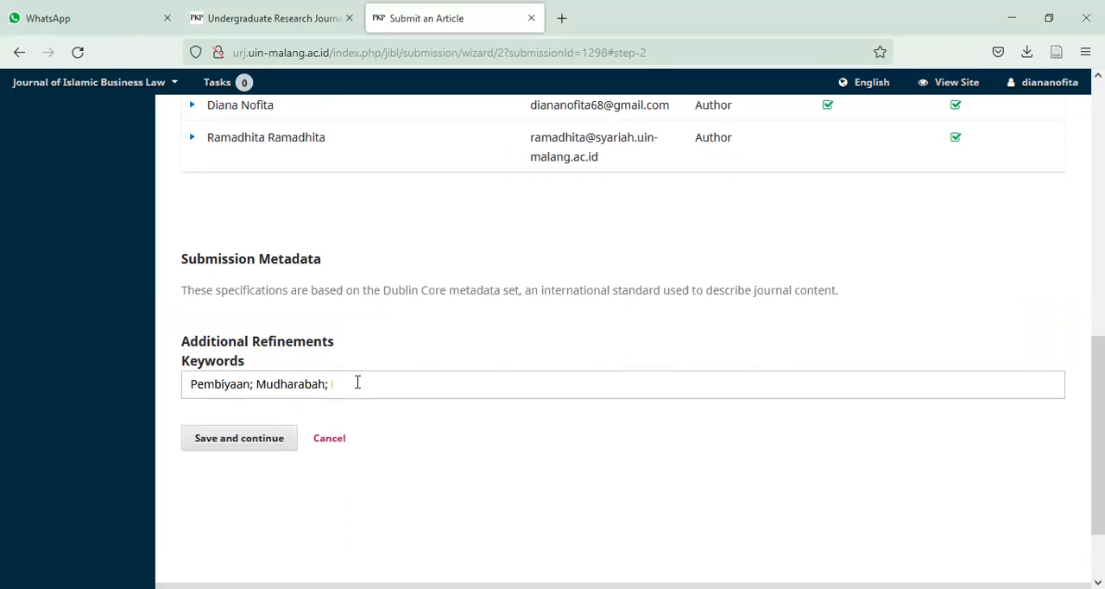
{"action": "key", "text": "Left"}
{"action": "key", "text": "Left"}
{"action": "key", "text": "Left"}
{"action": "key", "text": "Left"}
{"action": "key", "text": "Left"}
{"action": "key", "text": "Left"}
{"action": "key", "text": "Left"}
{"action": "key", "text": "Left"}
{"action": "key", "text": "Left"}
{"action": "key", "text": "Left"}
{"action": "key", "text": "Left"}
{"action": "key", "text": "Left"}
{"action": "key", "text": "Left"}
{"action": "key", "text": "Left"}
{"action": "key", "text": "Left"}
{"action": "key", "text": "Left"}
{"action": "key", "text": "Left"}
{"action": "key", "text": "Left"}
{"action": "key", "text": "Left"}
{"action": "key", "text": "Left"}
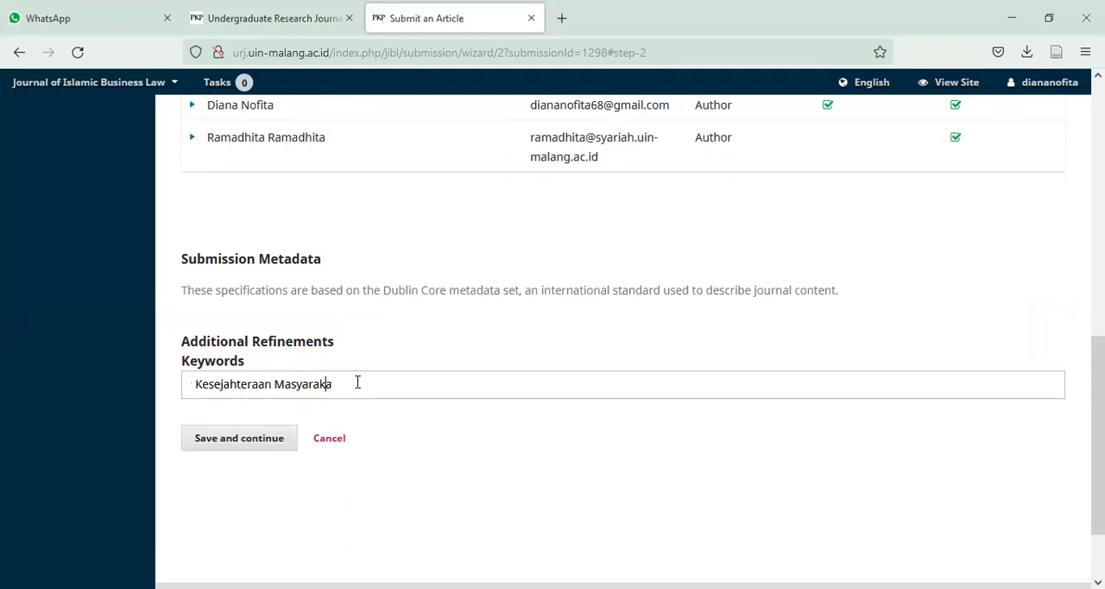
{"action": "key", "text": "Left"}
{"action": "key", "text": "Left"}
{"action": "key", "text": "Left"}
{"action": "key", "text": "Left"}
{"action": "key", "text": "Left"}
{"action": "key", "text": "Left"}
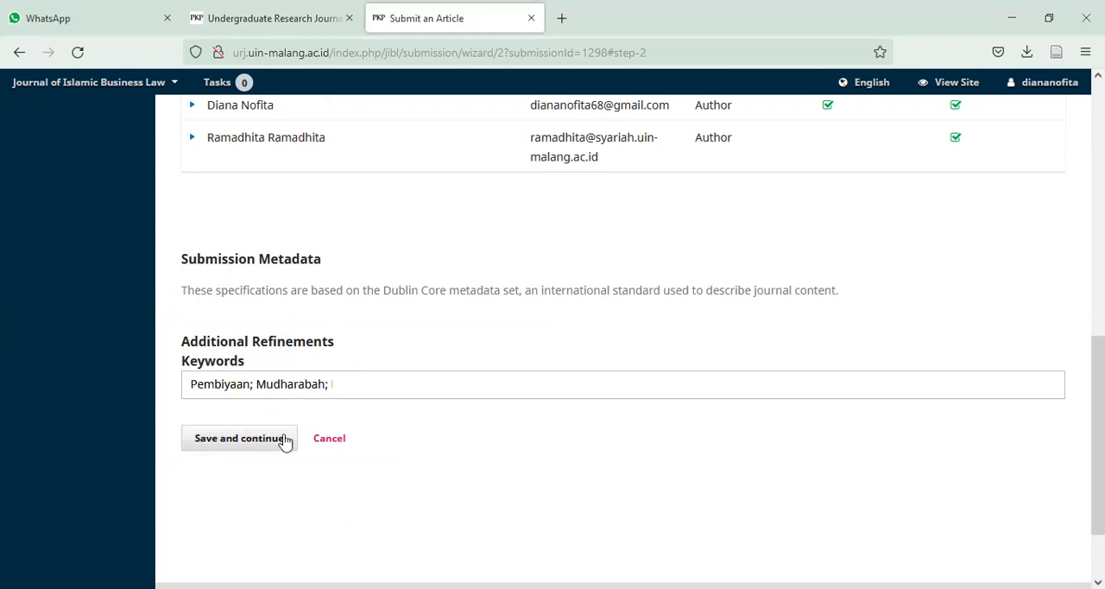
- Save the metadata, finish the submission, and confirm sending the article to the journal
{"action": "left_click", "coordinate": [274, 440]}
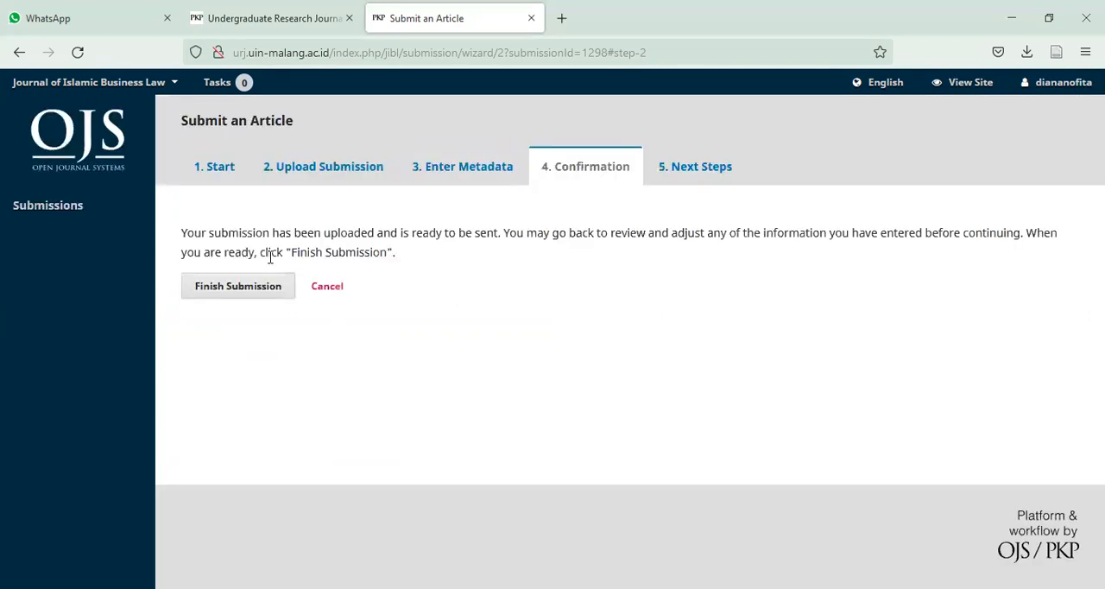
{"action": "left_click", "coordinate": [251, 290]}
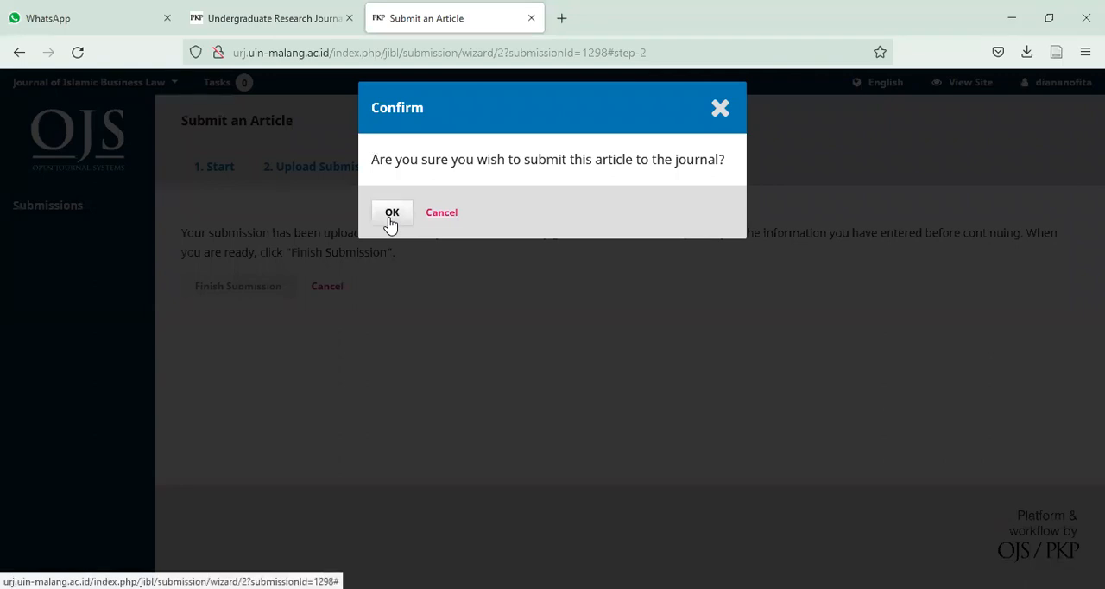
{"action": "left_click", "coordinate": [390, 221]}
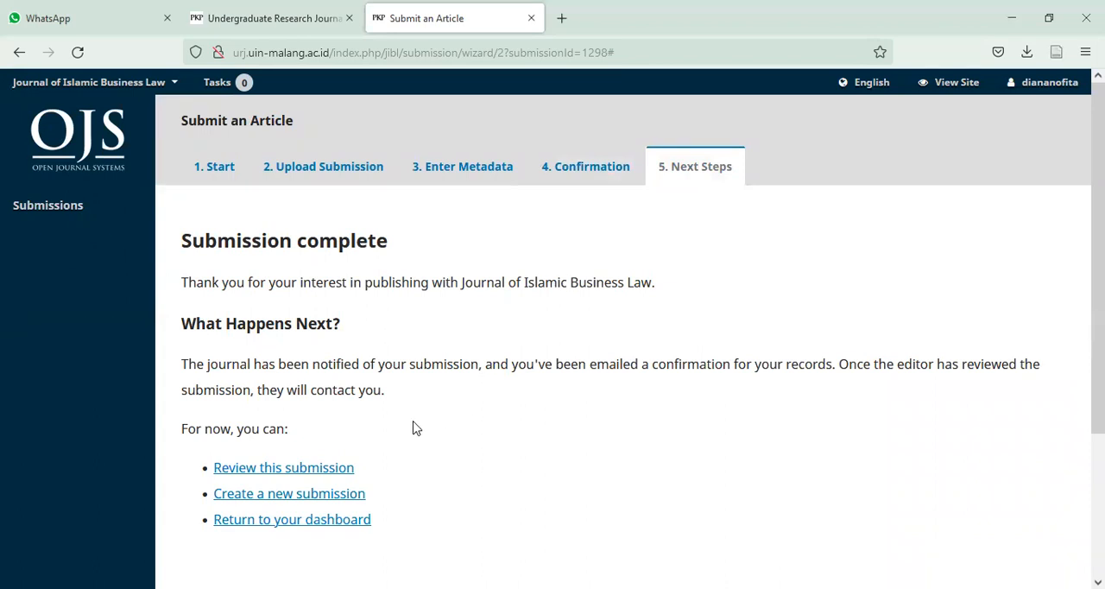
- Open the completed submission for review, download its Article Text Word file, and expand that file's options
{"action": "scroll", "coordinate": [413, 429], "scroll_direction": "down", "scroll_amount": 3}
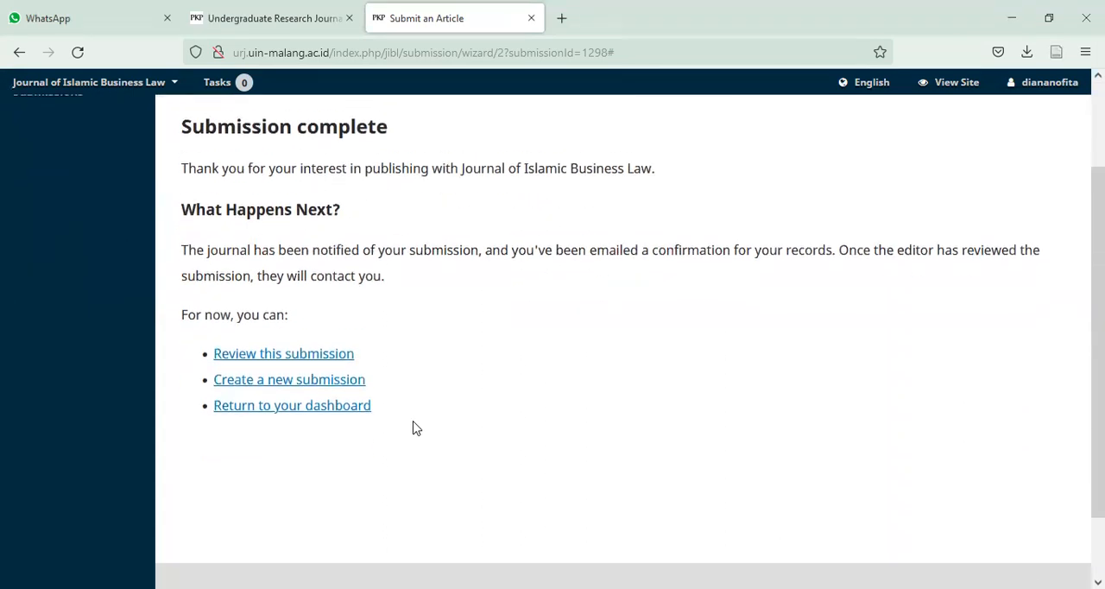
{"action": "left_click", "coordinate": [306, 345]}
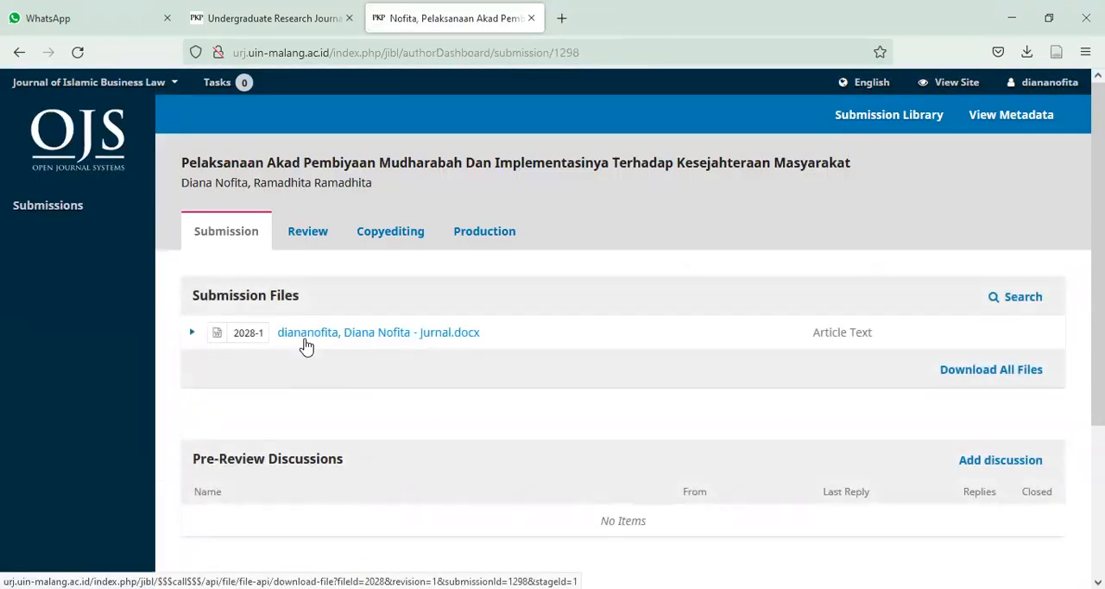
{"action": "left_click", "coordinate": [351, 337]}
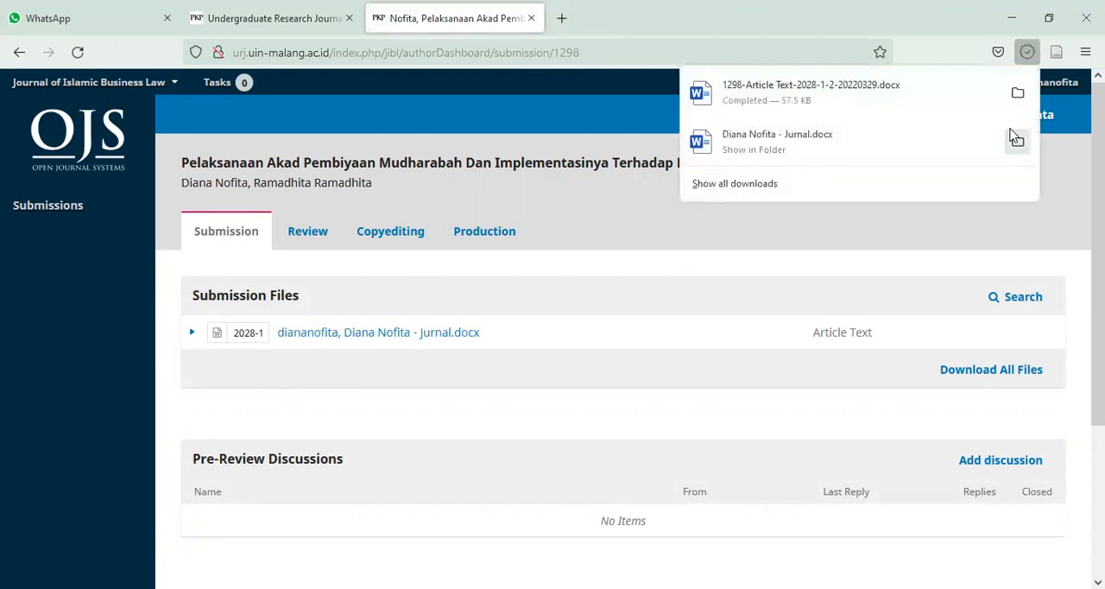
{"action": "left_click", "coordinate": [192, 332]}
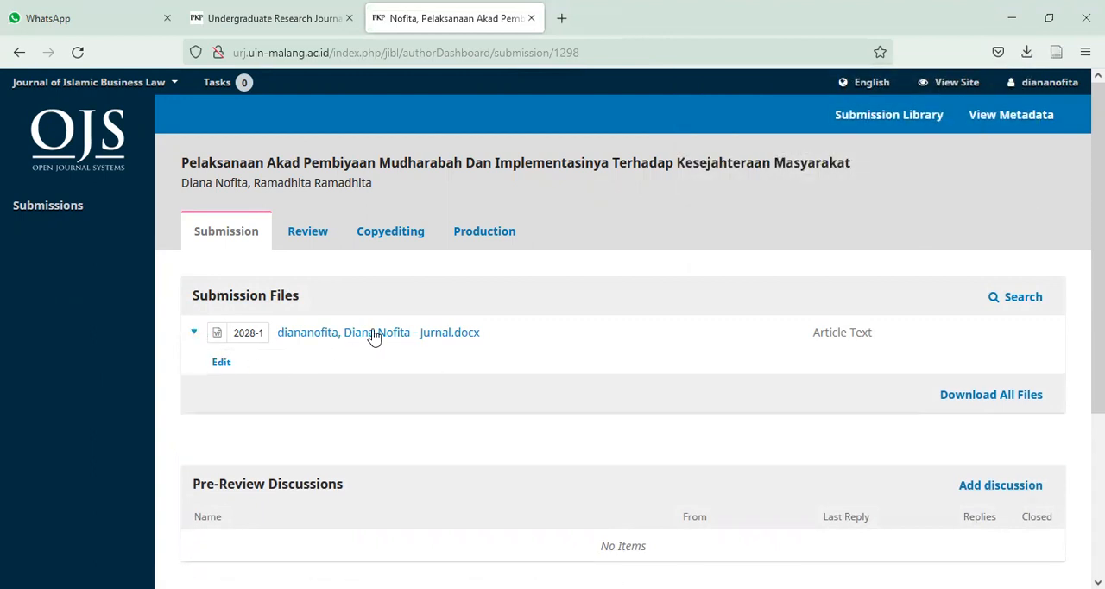
- Check the submission's Review stage, then return to the Submission stage to look over its files and pre-review discussions
{"action": "left_click", "coordinate": [324, 241]}
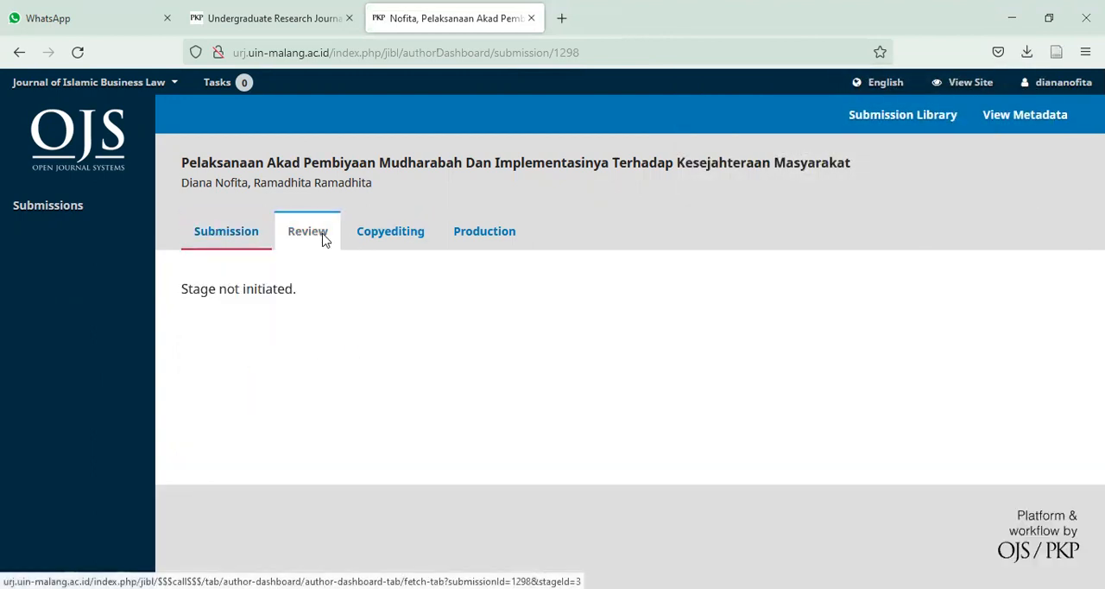
{"action": "left_click", "coordinate": [241, 246]}
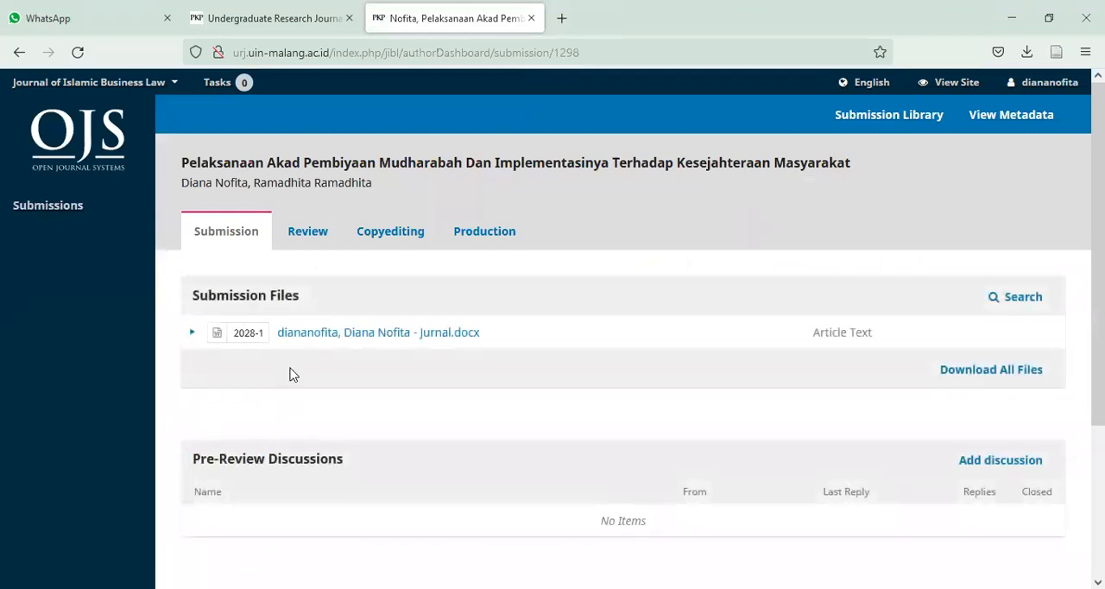
{"action": "scroll", "coordinate": [1000, 459], "scroll_direction": "down", "scroll_amount": 3}
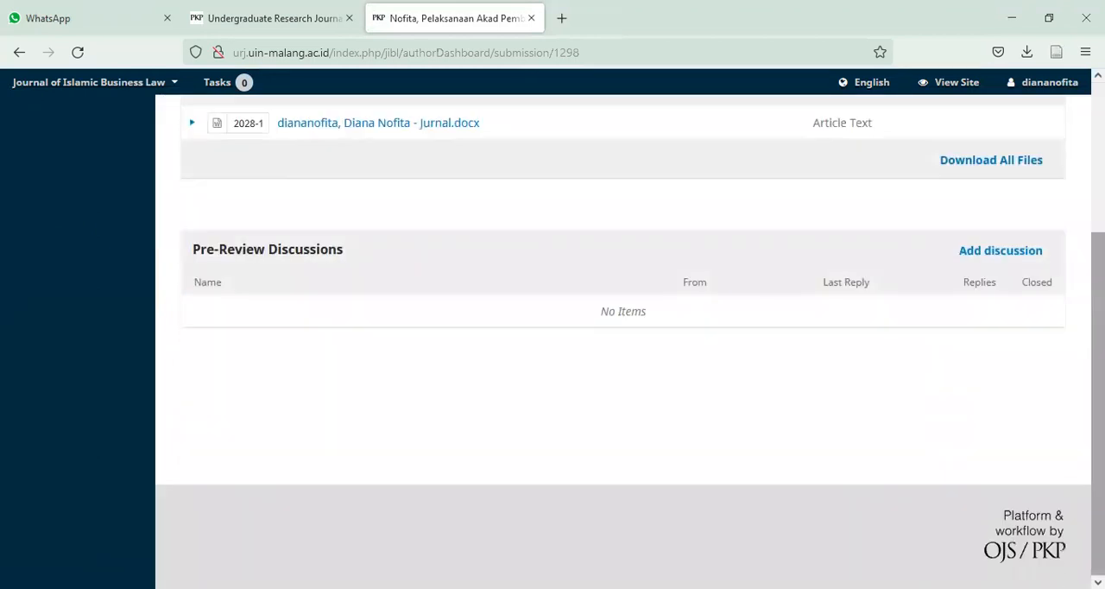
{"action": "scroll", "coordinate": [623, 345], "scroll_direction": "up", "scroll_amount": 3}
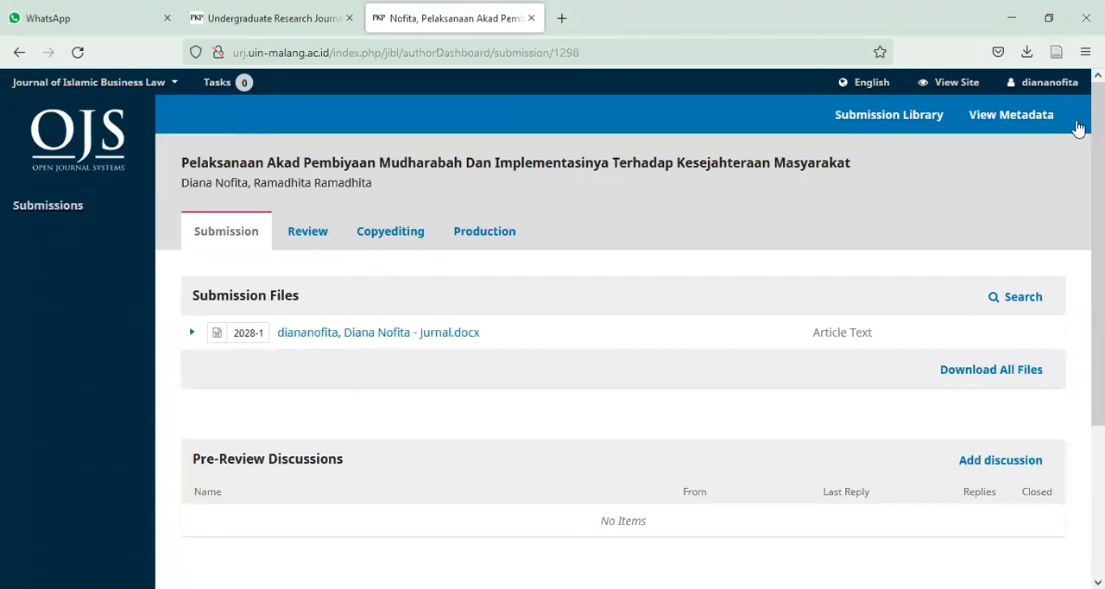
{"action": "mouse_move", "coordinate": [1032, 95]}
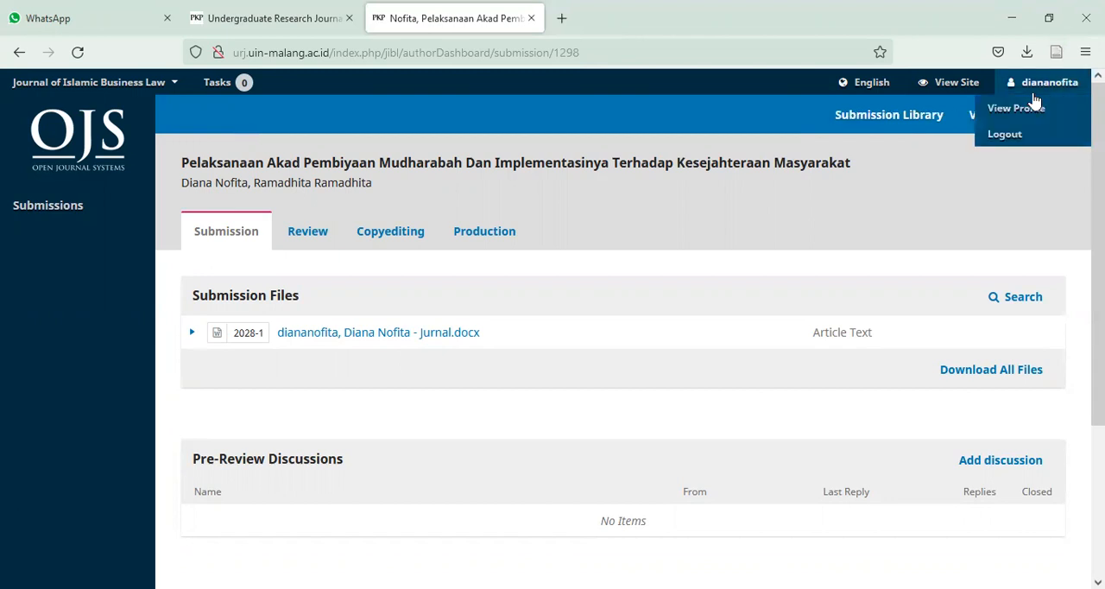